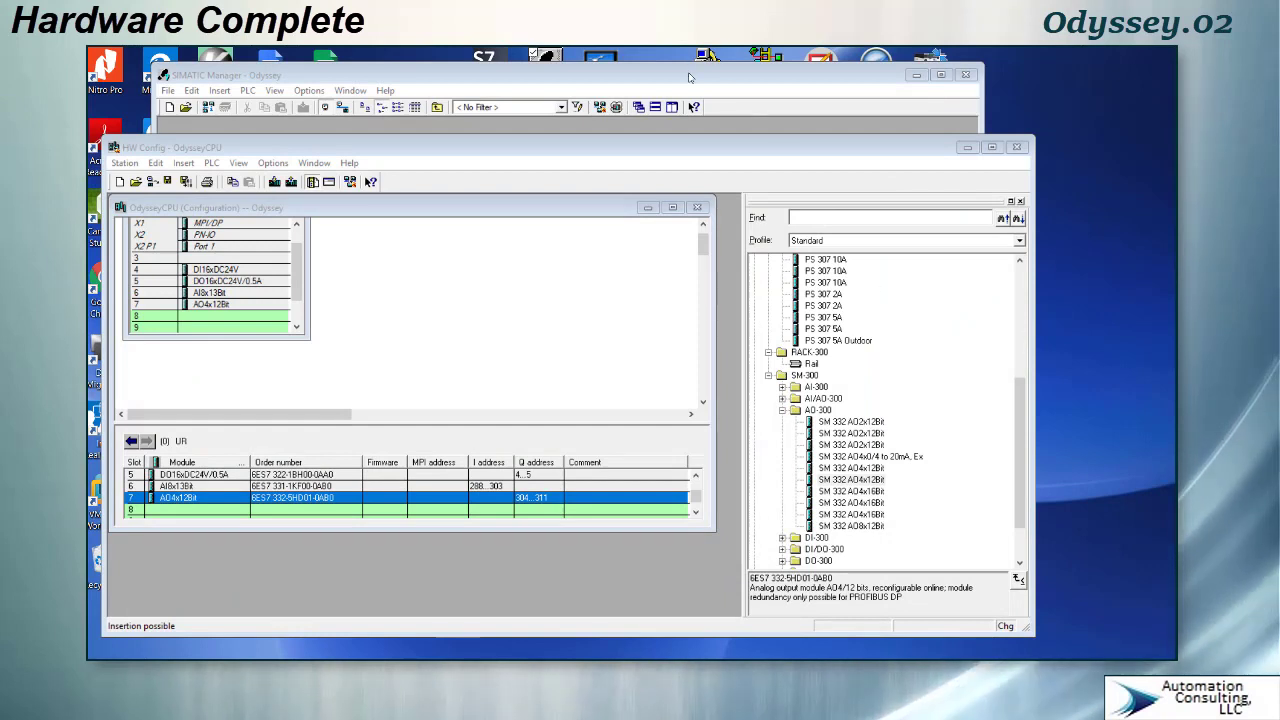
- Switch from HW Config to the Odyssey project window in SIMATIC Manager
click(688, 77)
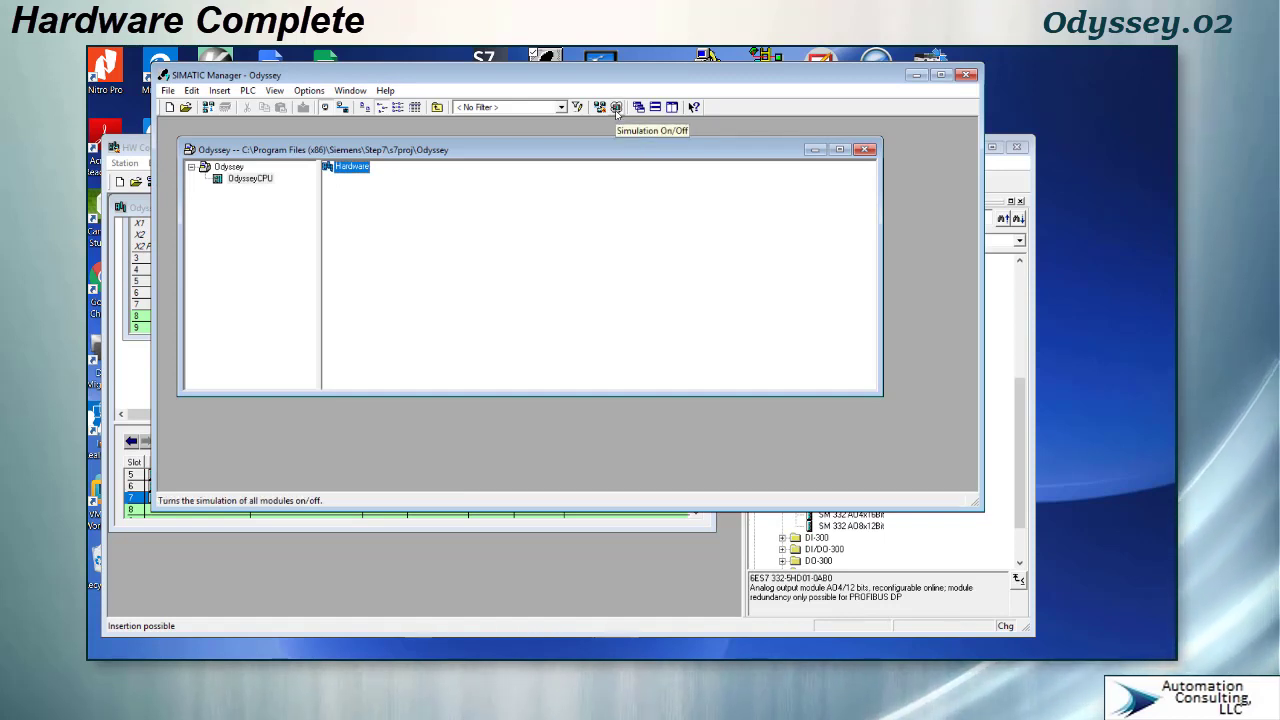
click(617, 108)
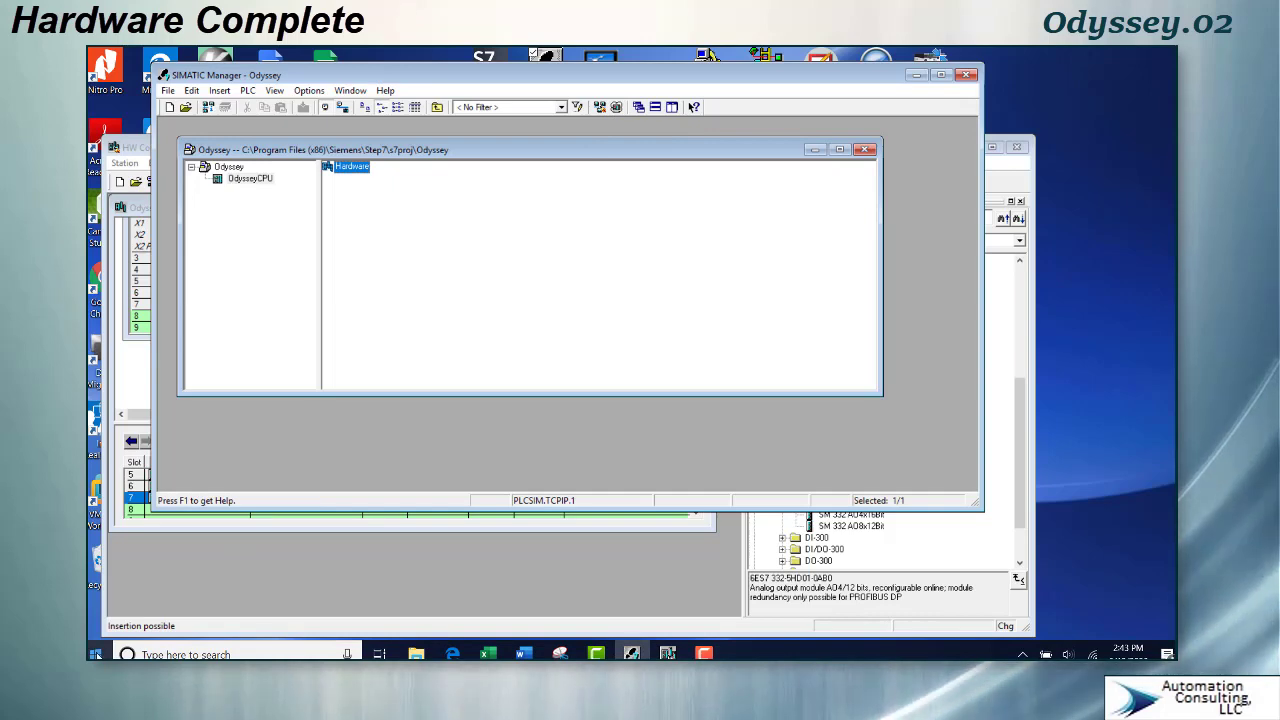
click(95, 654)
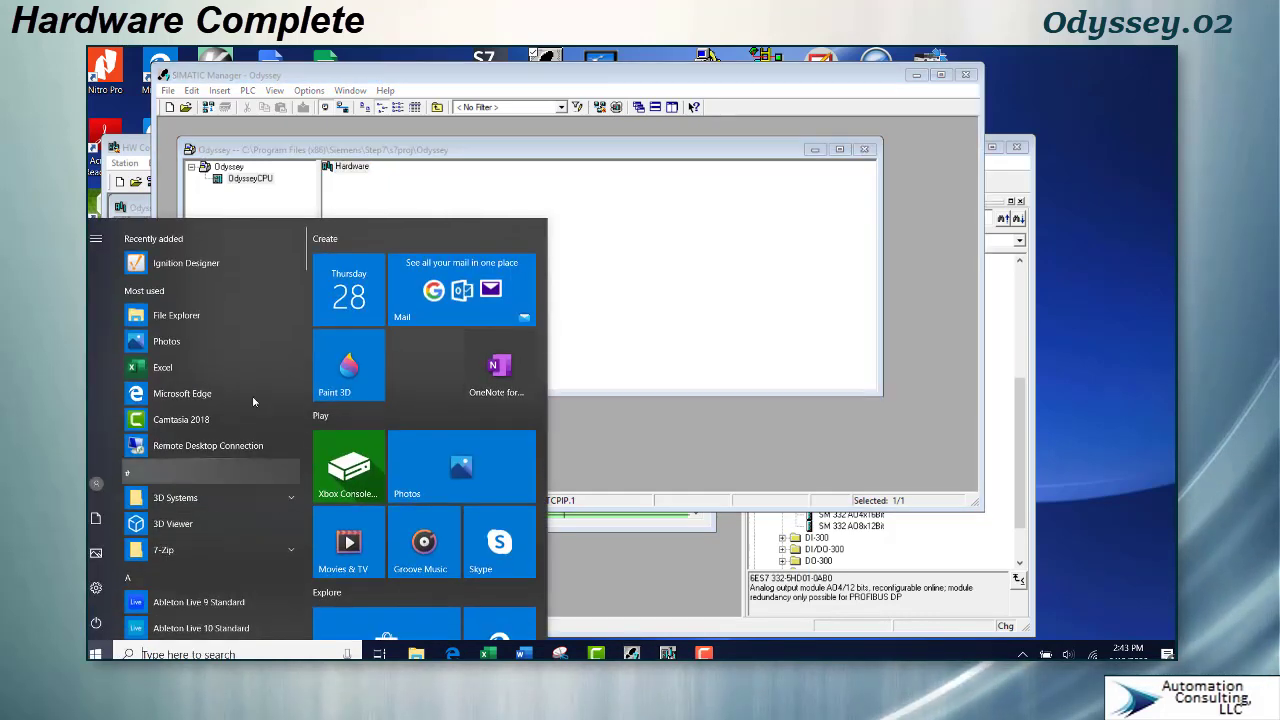
drag(305, 270, 292, 245)
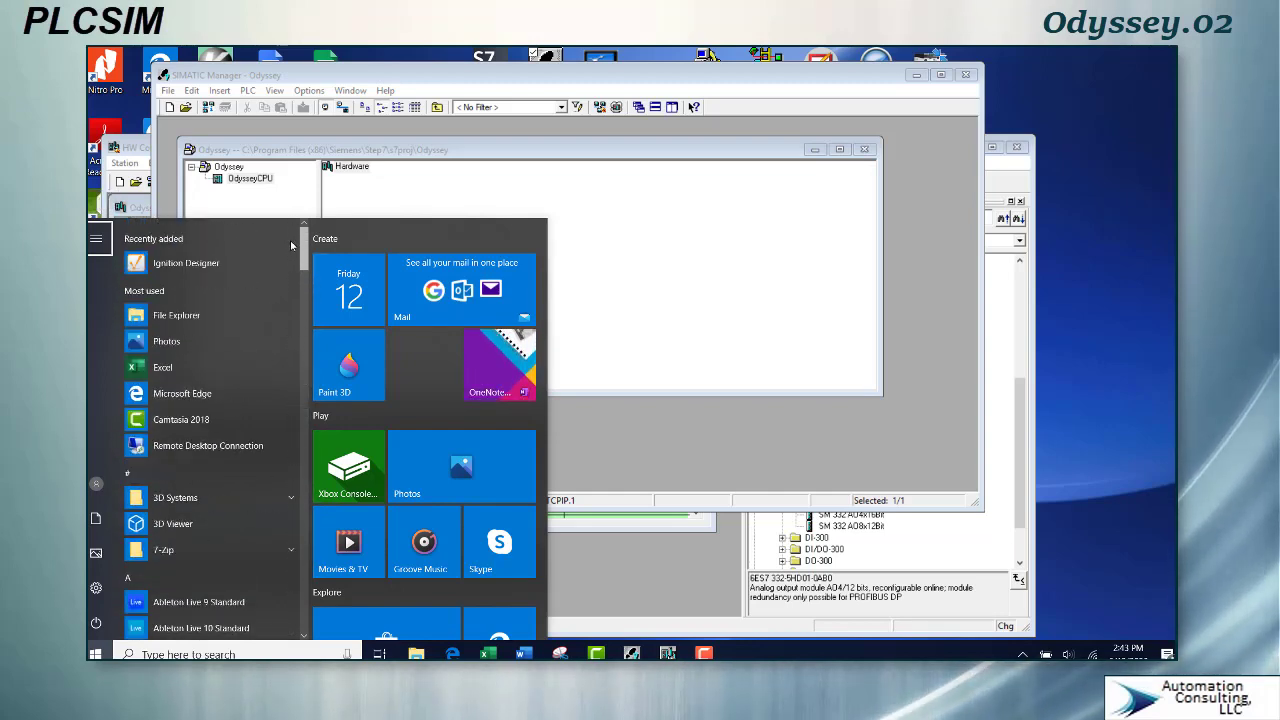
click(463, 75)
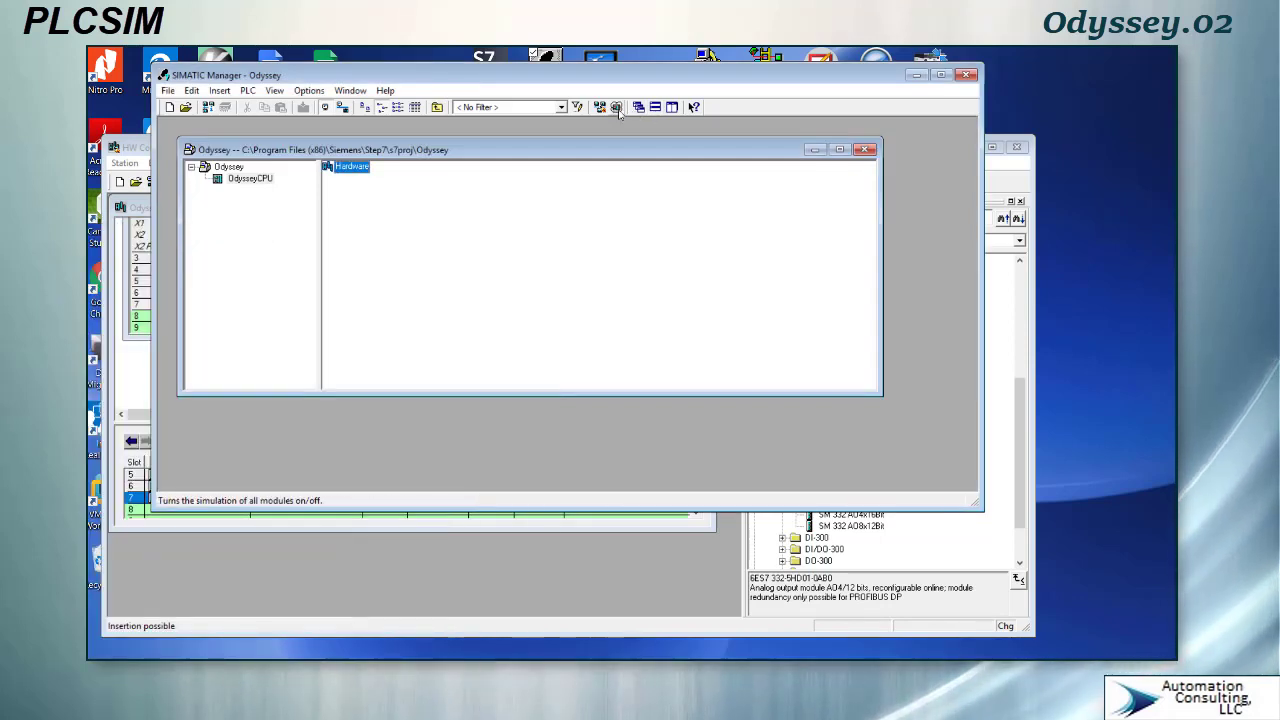
- Turn on PLC simulation and position the S7-PLCSIM window in the screen's top right corner
click(618, 111)
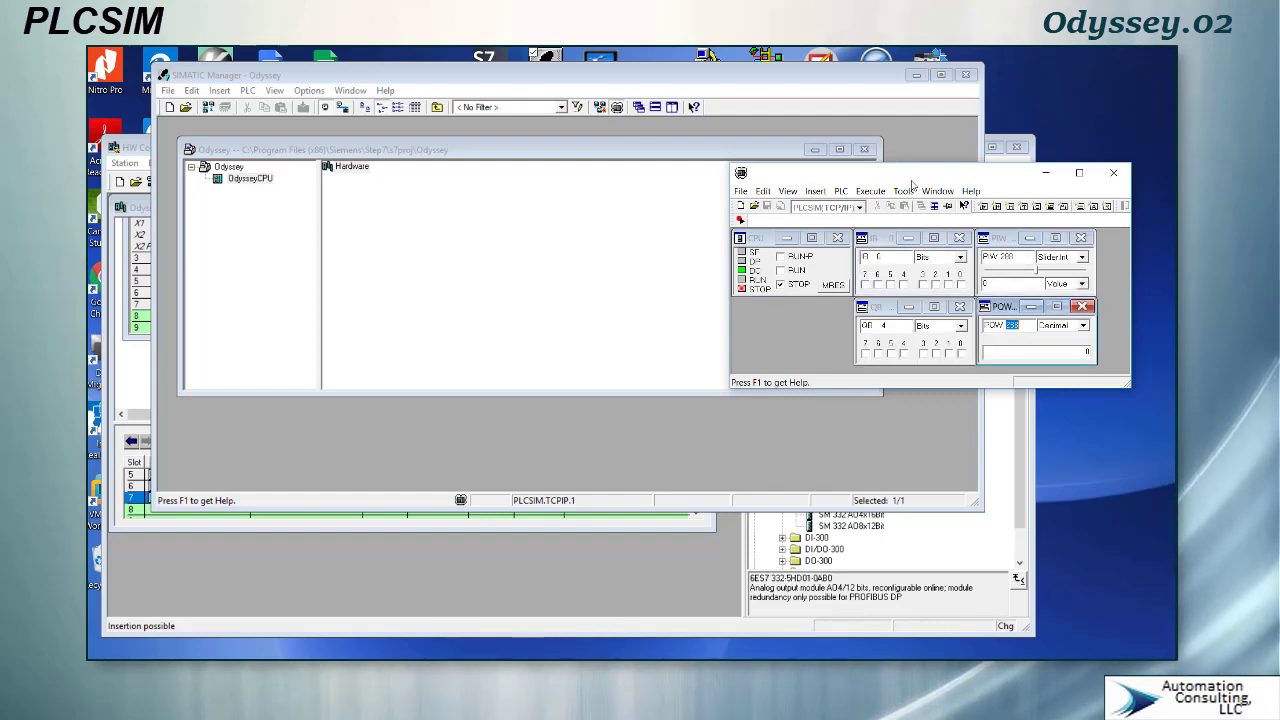
drag(946, 168, 973, 119)
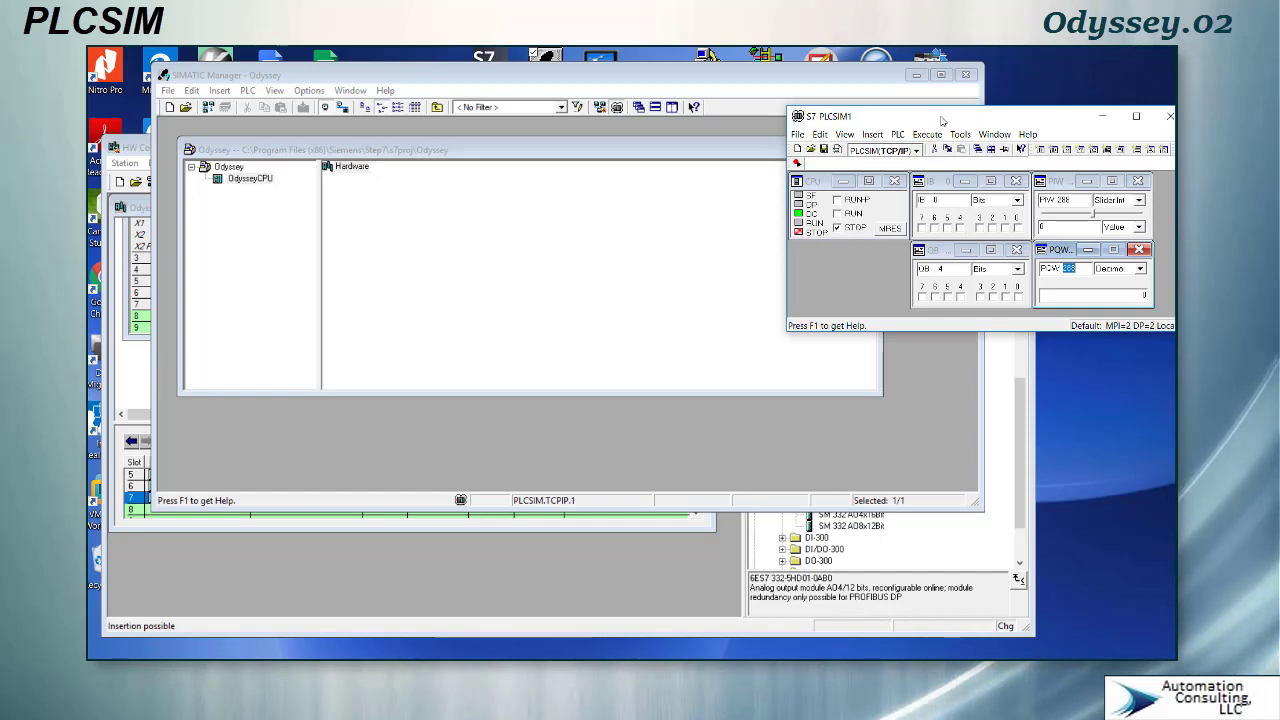
drag(941, 120, 926, 64)
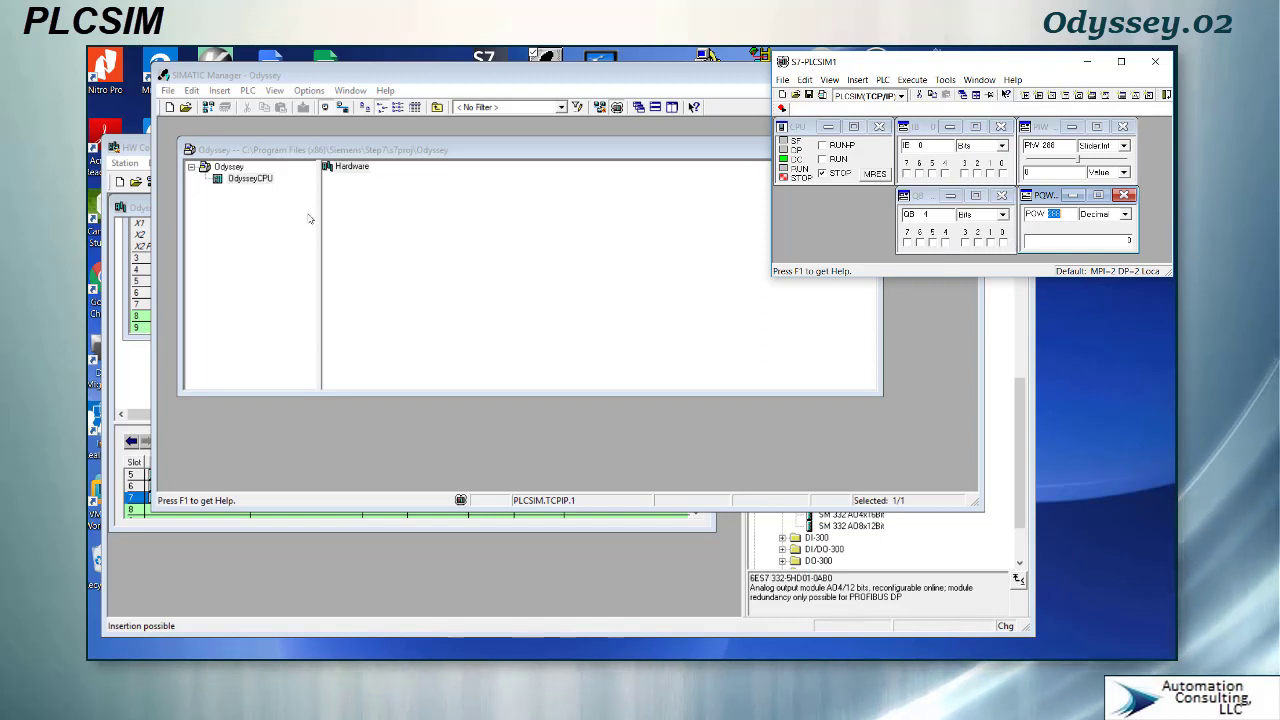
- Close the default QB, PQW, PIW and IB views in S7-PLCSIM, leaving the CPU panel
click(208, 564)
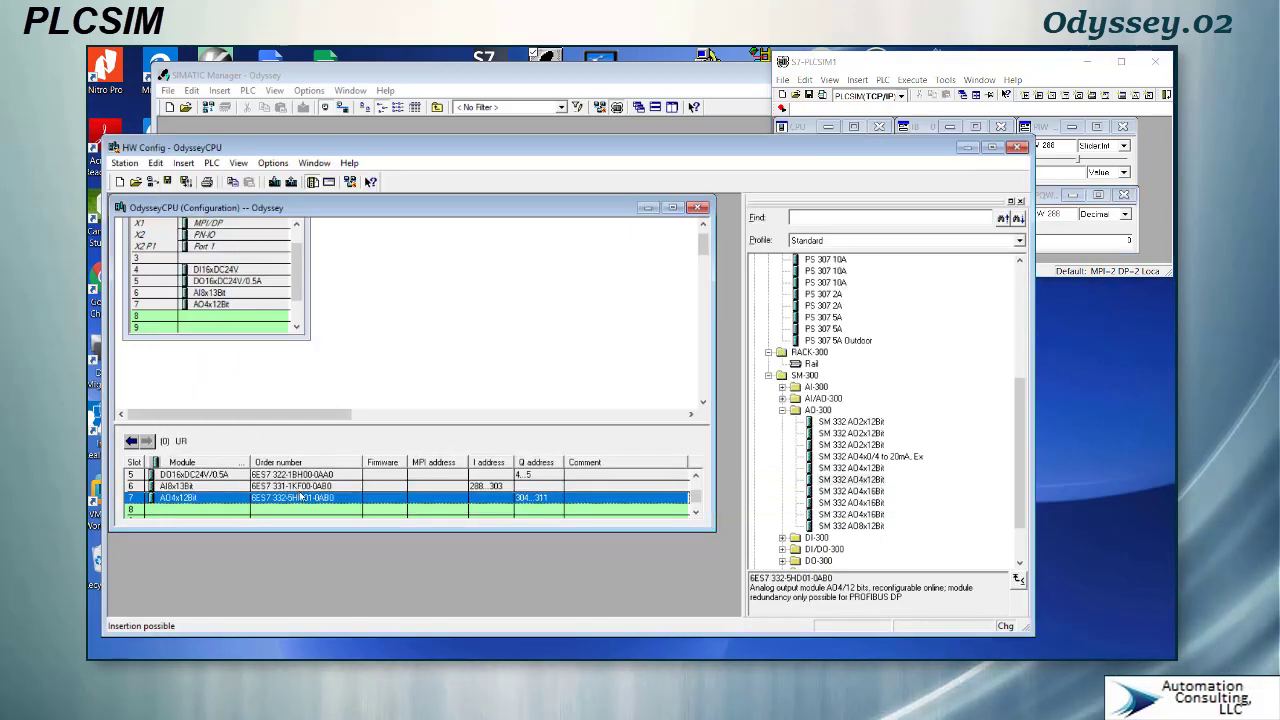
scroll(535, 483, up, 2)
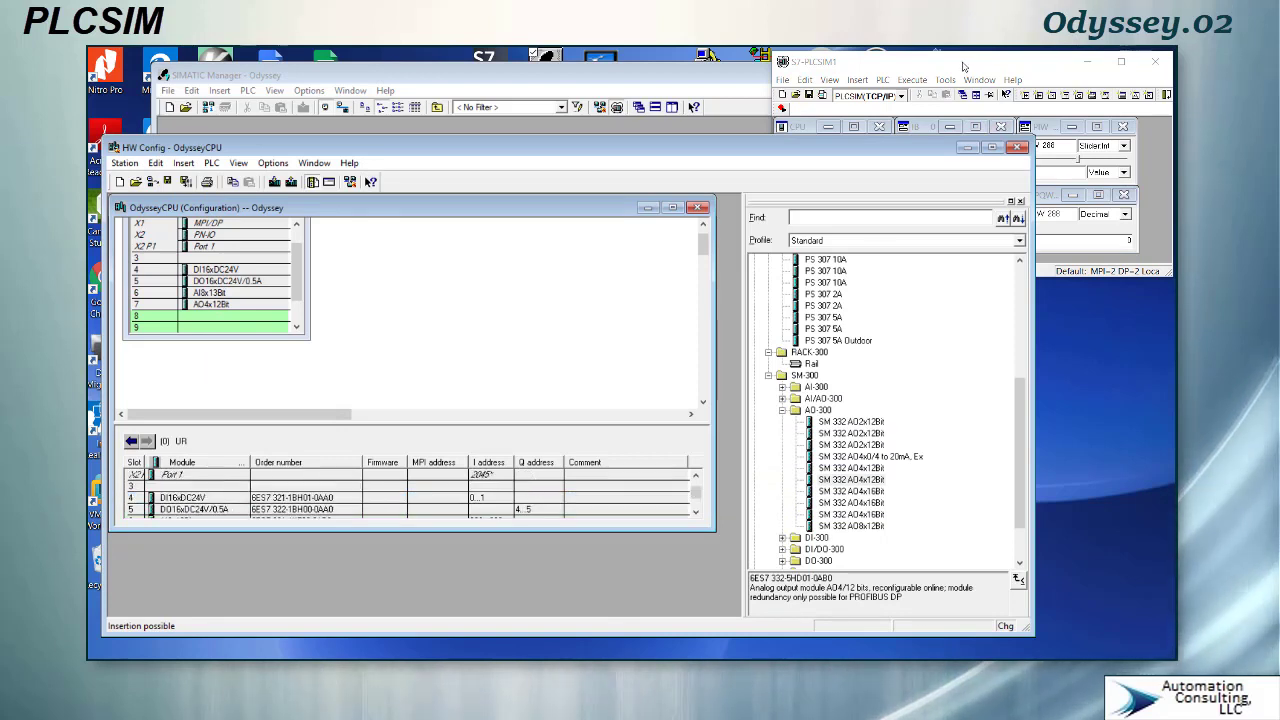
click(988, 128)
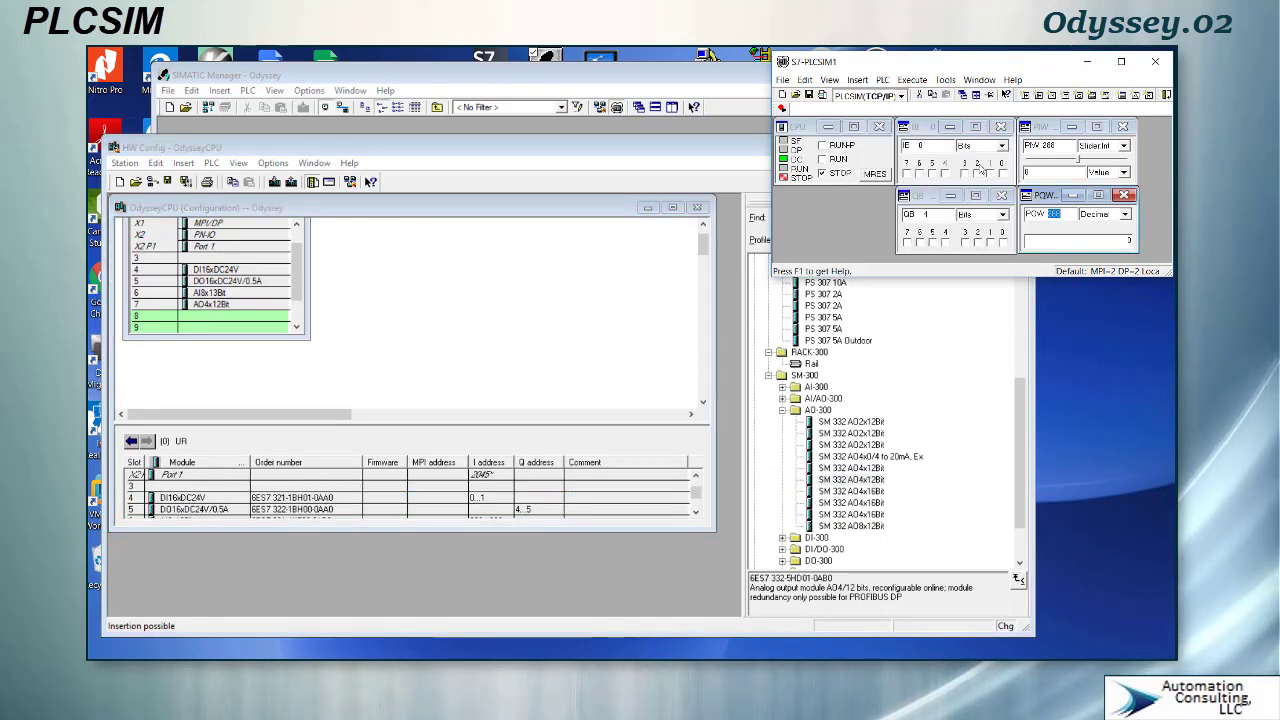
click(1003, 197)
click(1124, 194)
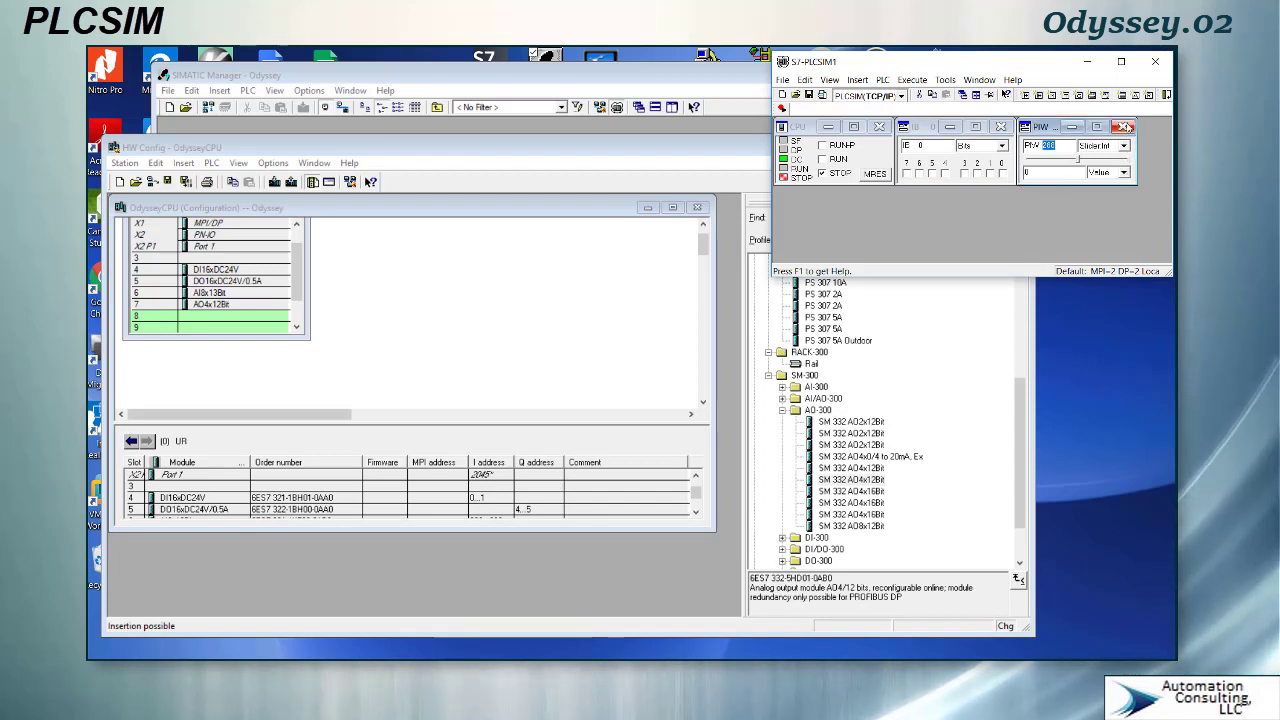
click(1124, 127)
click(1001, 127)
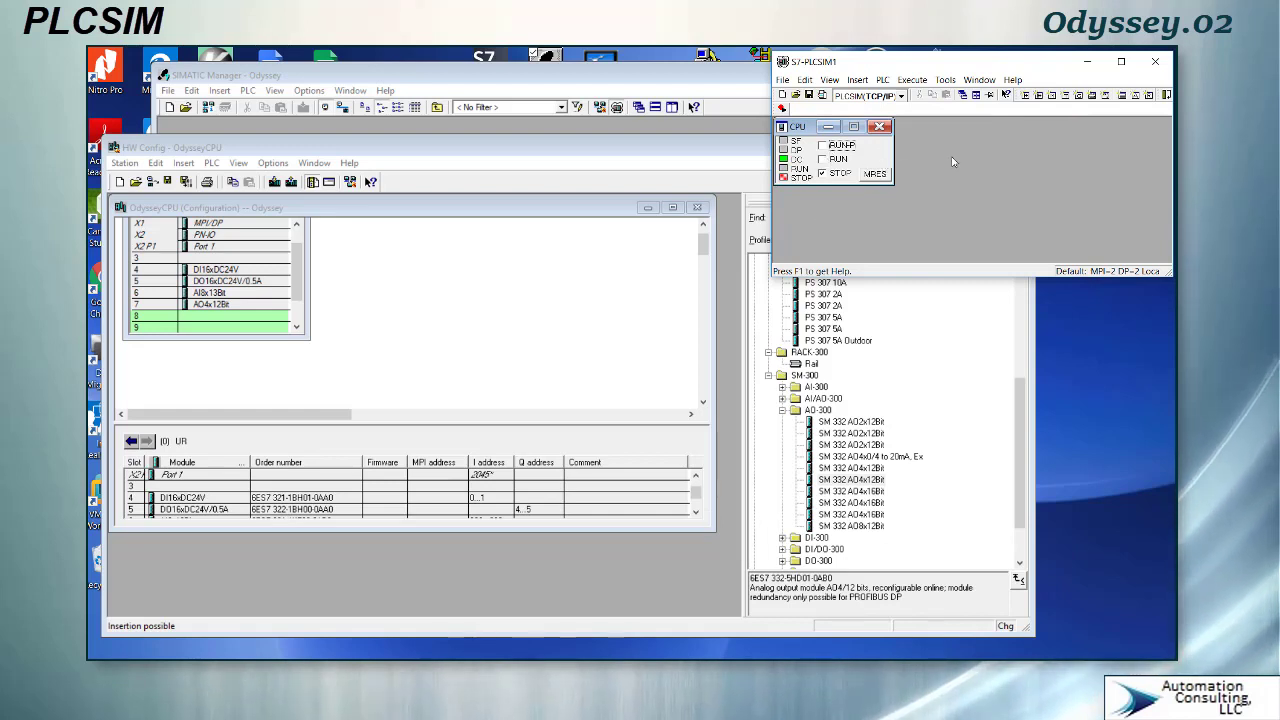
- Add two byte-monitoring views: input IB 0 and a second one readdressed to QB 4
click(1025, 95)
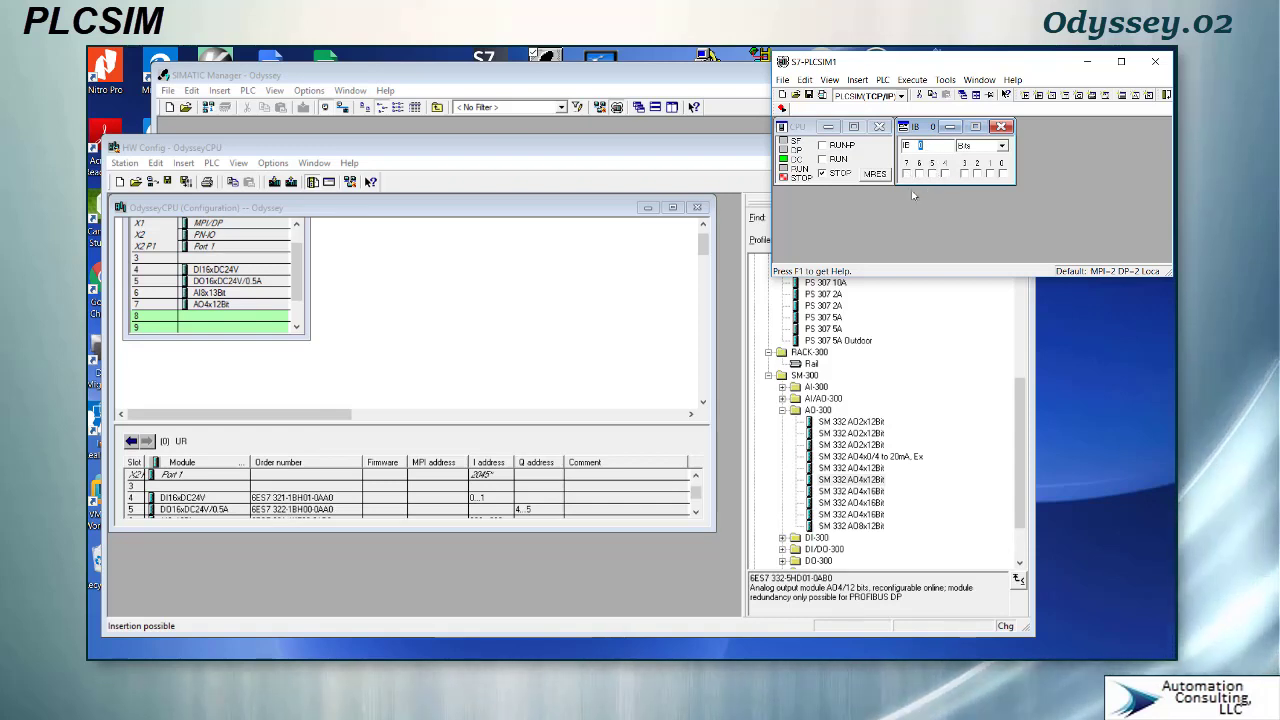
click(1025, 95)
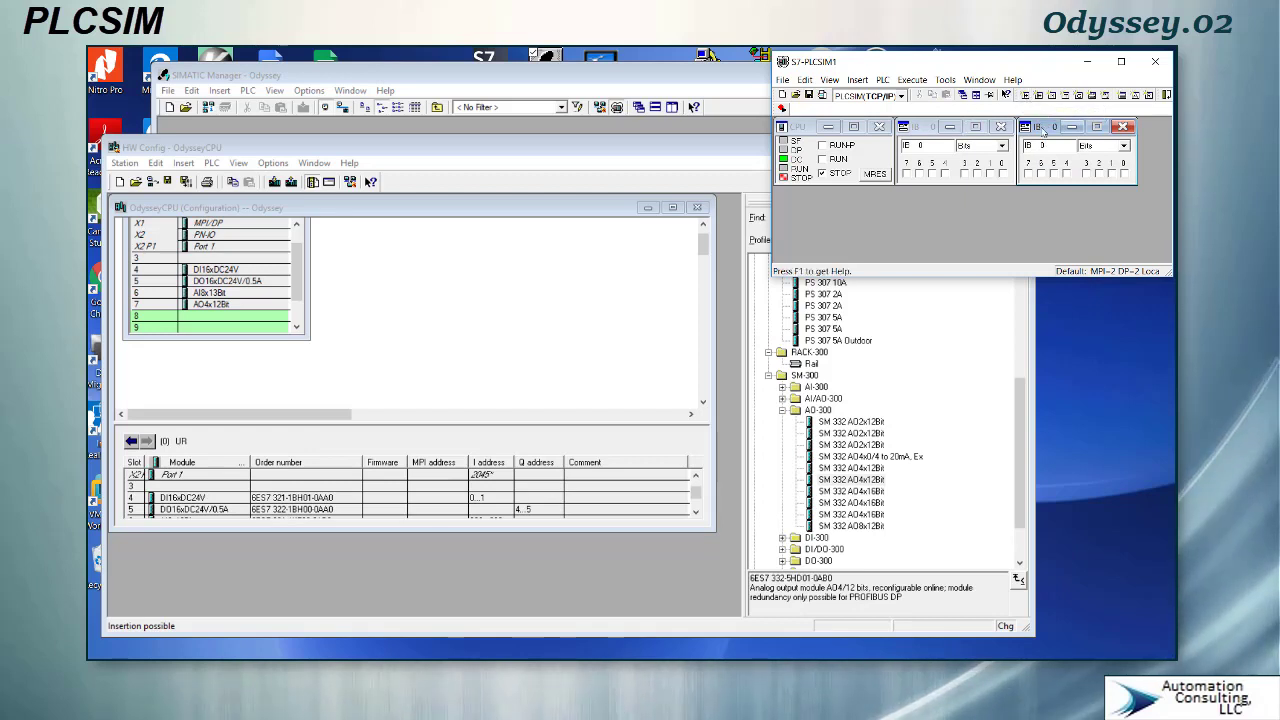
text(Q)
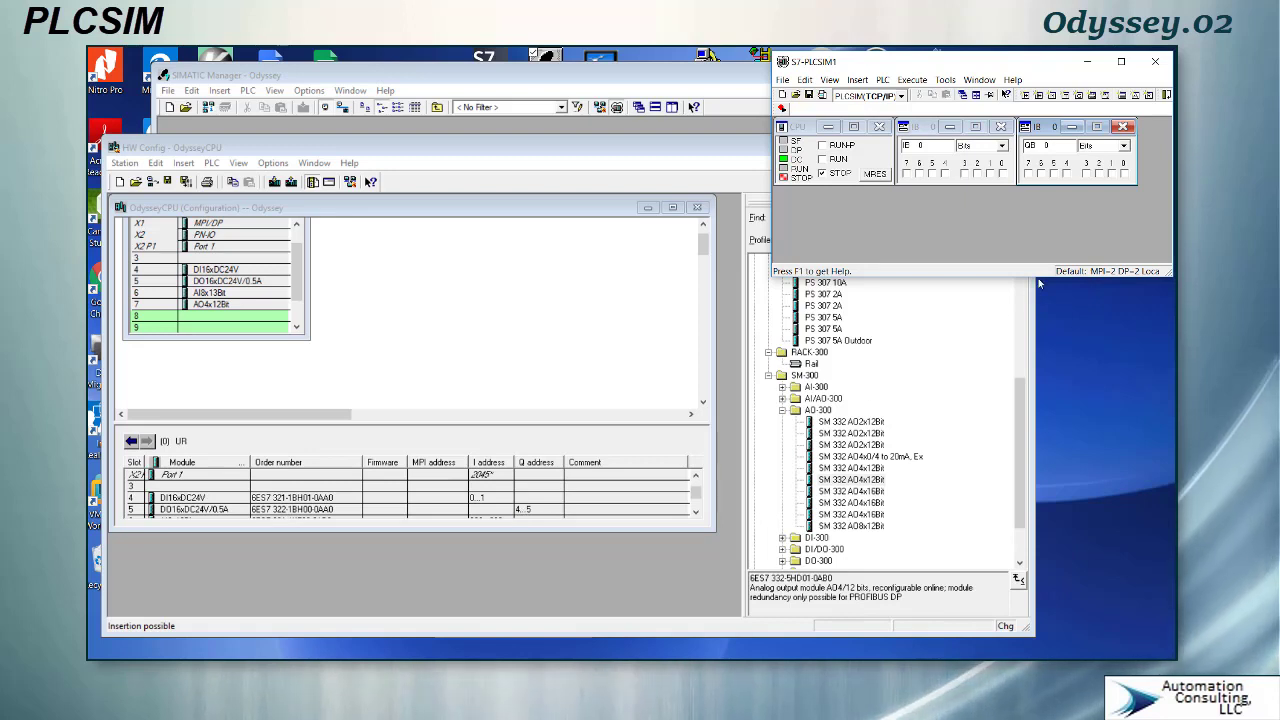
key(BackSpace)
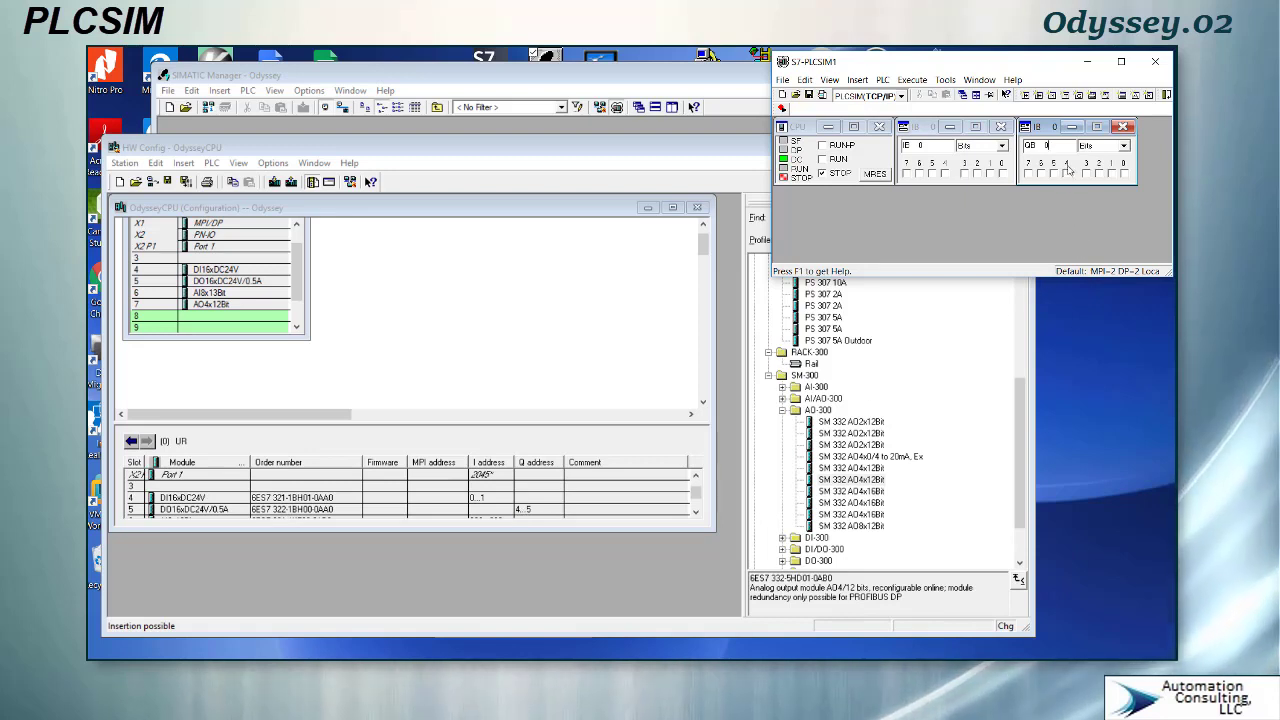
text(4)
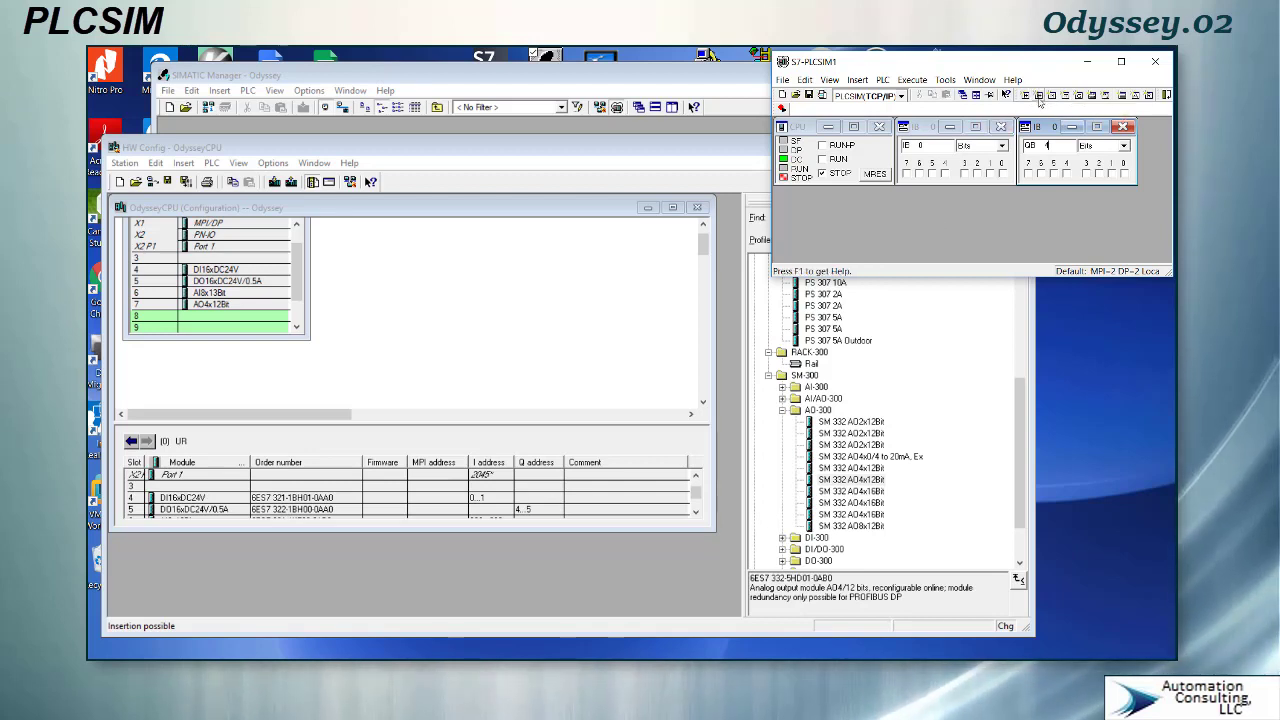
- Add two more output byte views side by side and widen the HW Config slot table
click(1038, 95)
click(1038, 95)
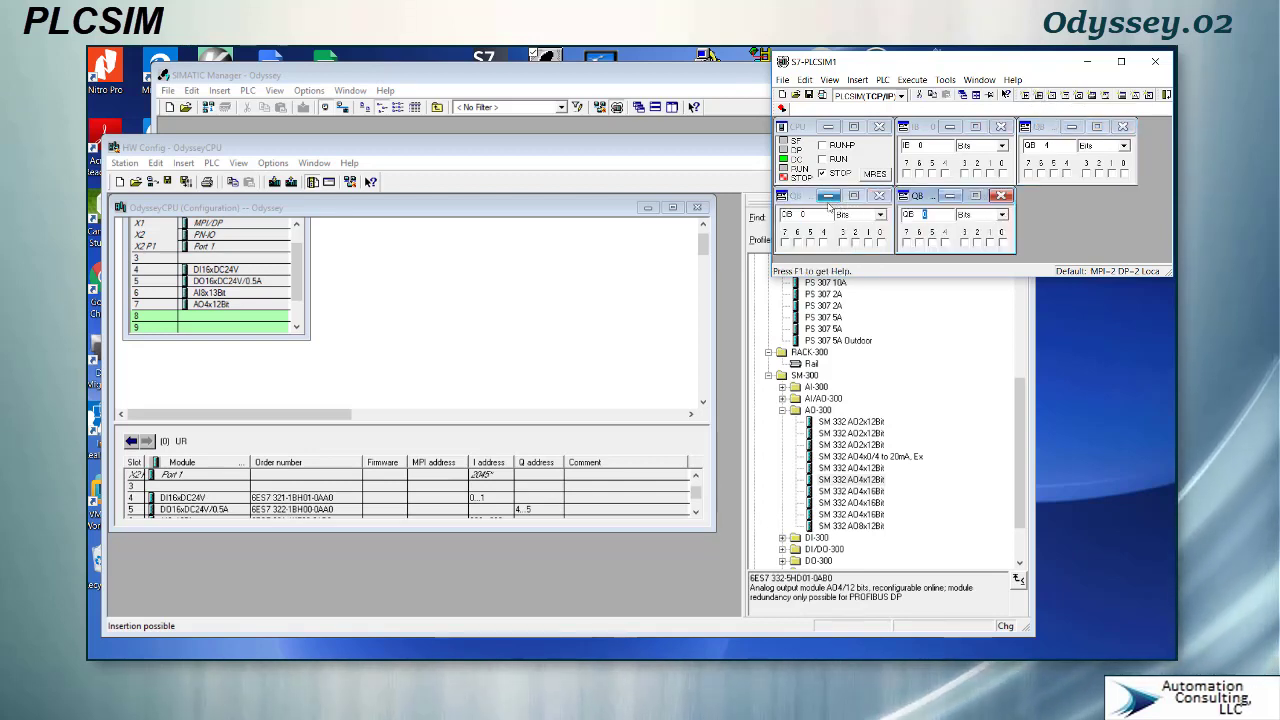
drag(923, 200, 1040, 199)
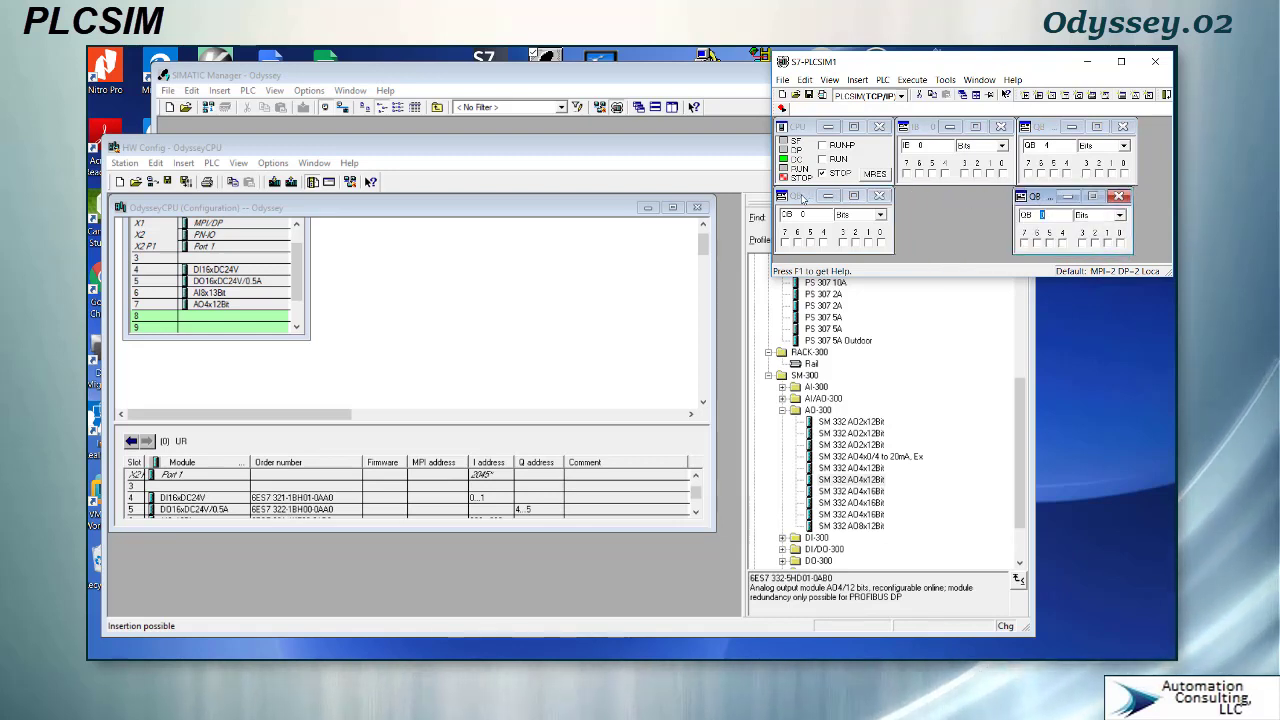
drag(808, 198, 920, 199)
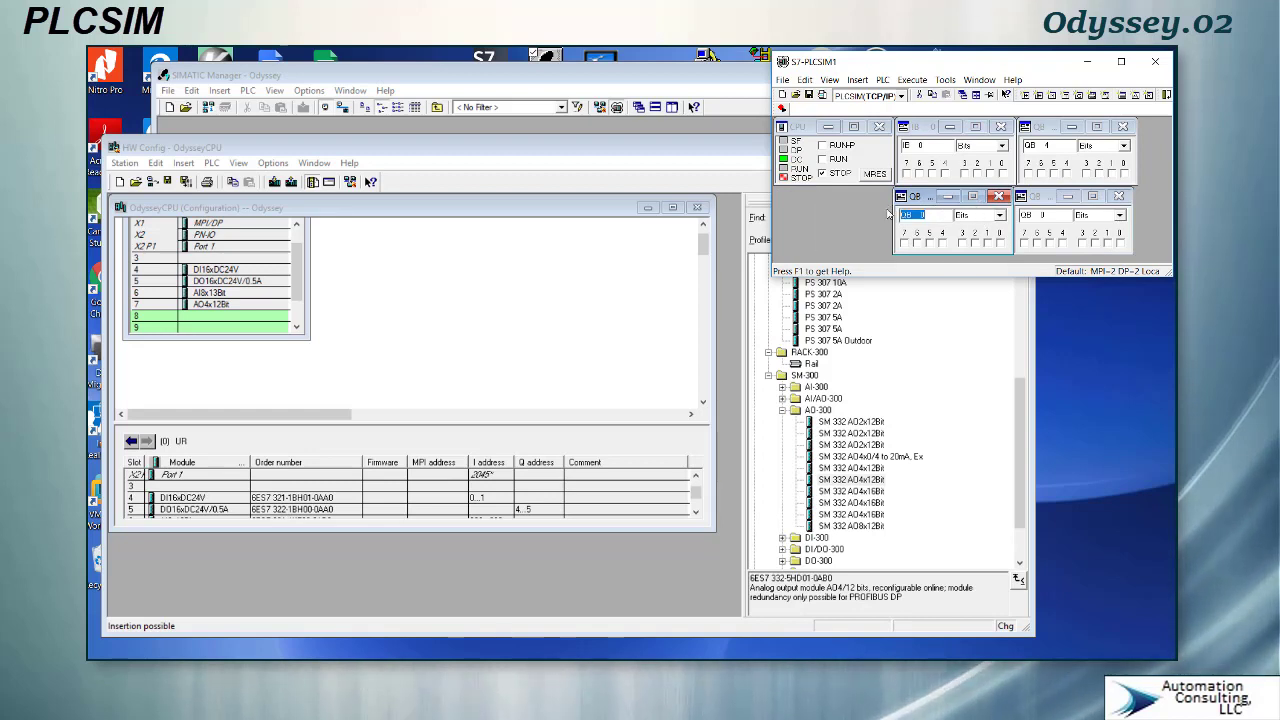
drag(552, 530, 524, 552)
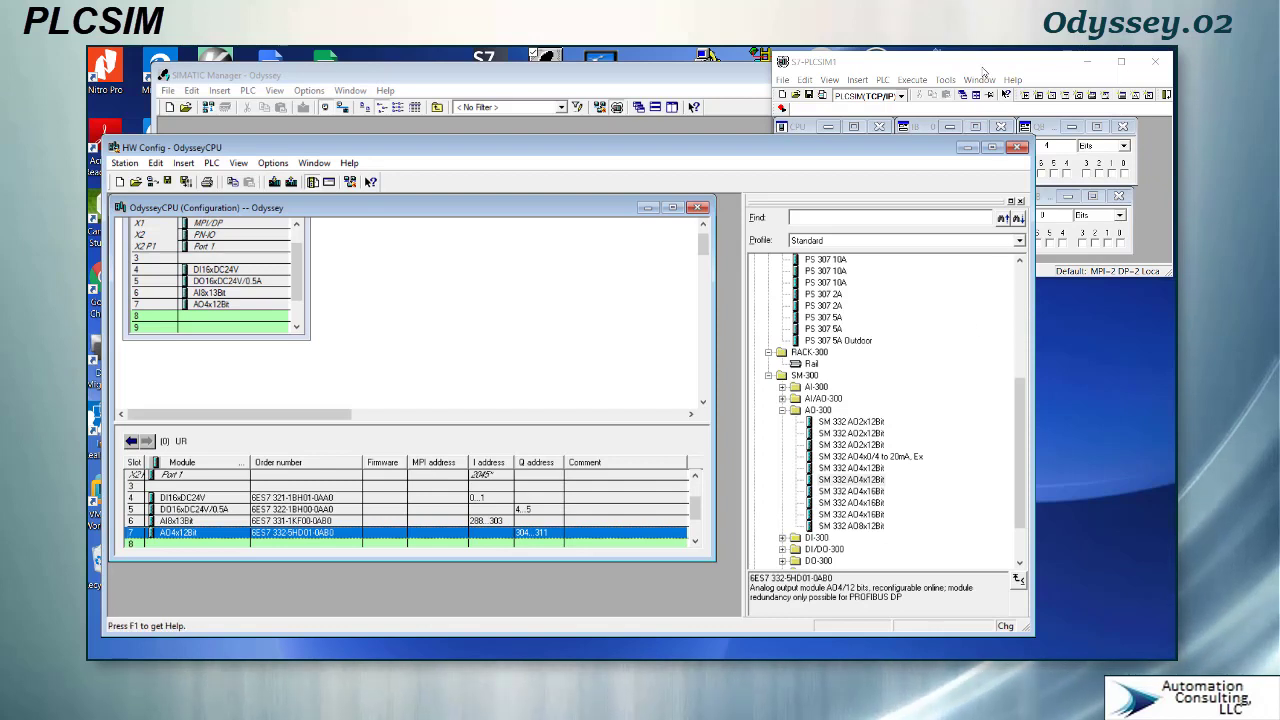
- Readdress a simulator view to analog word PQW 388
click(985, 88)
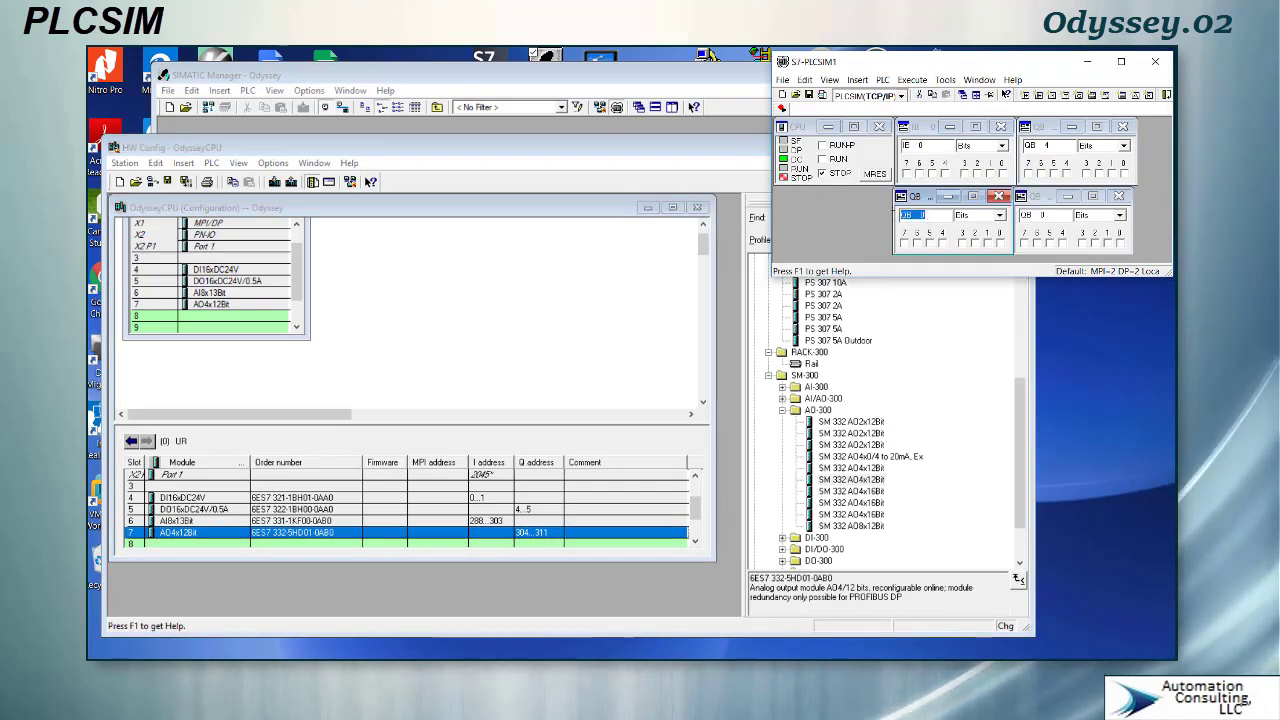
text(pqw3)
text(88)
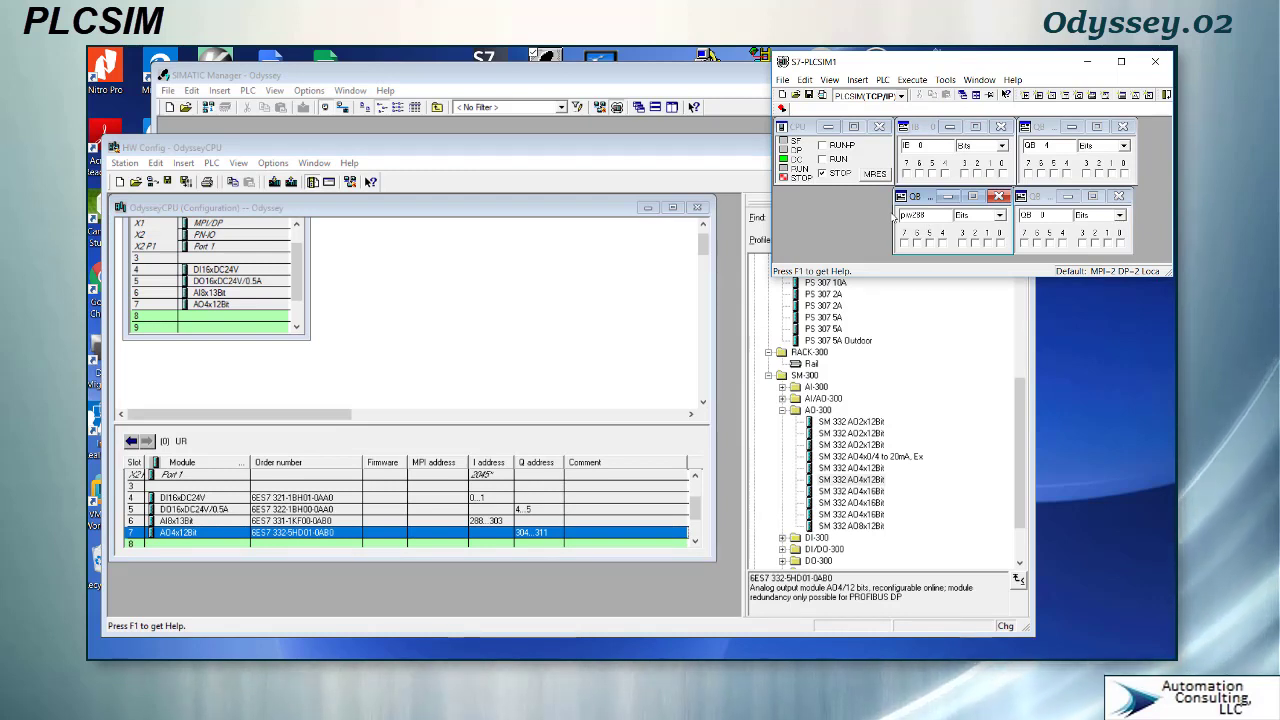
key(Return)
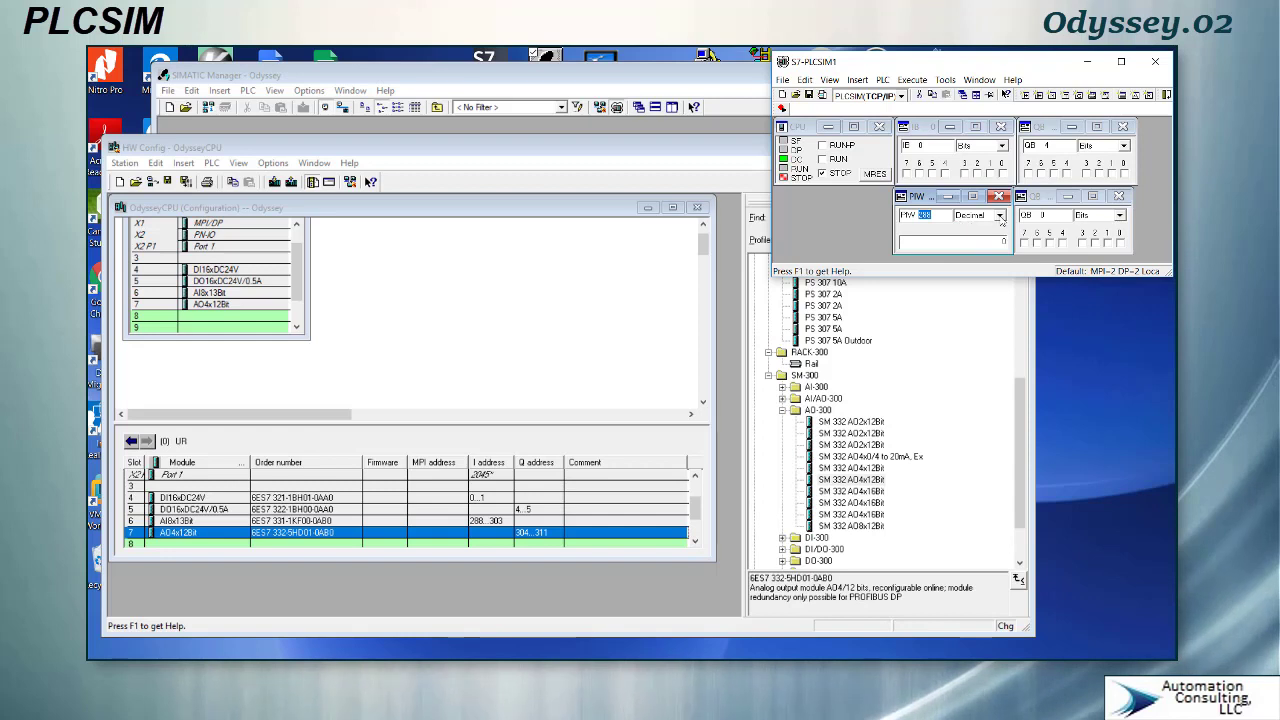
- Display PIW 288 as a Slider:Int and drag it to a new simulated value
click(1000, 216)
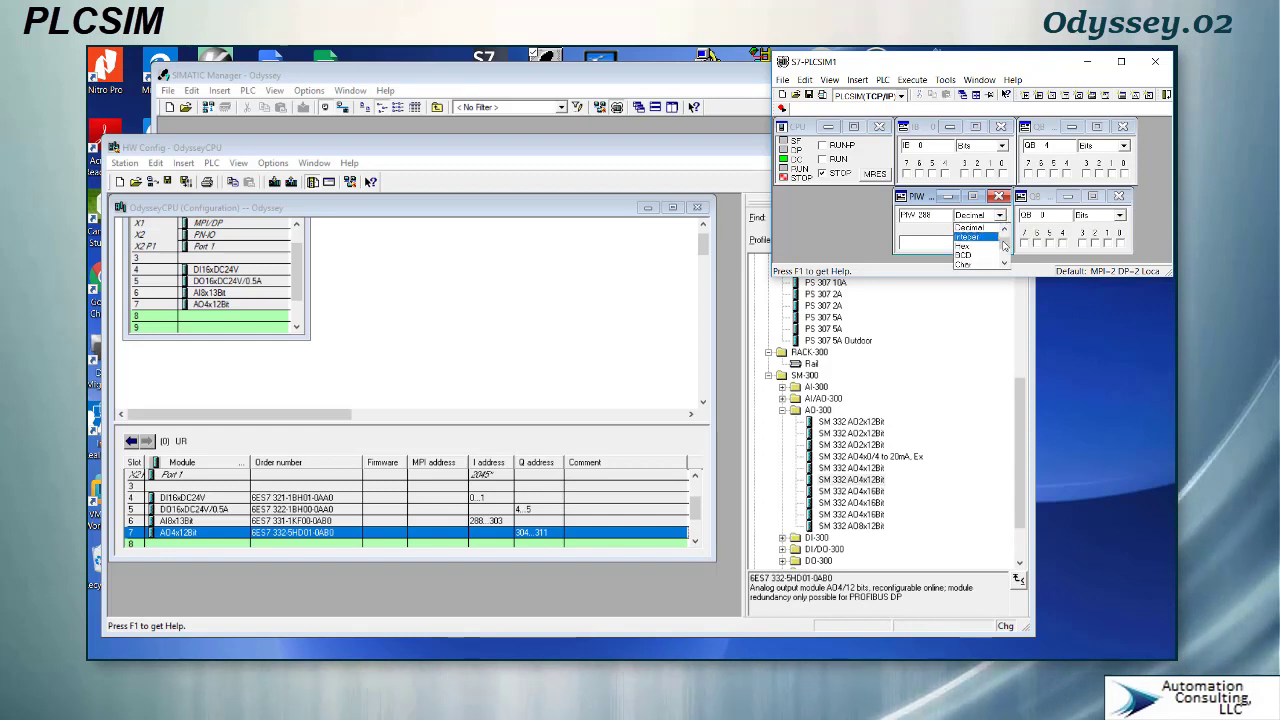
drag(1004, 245, 1006, 258)
click(970, 264)
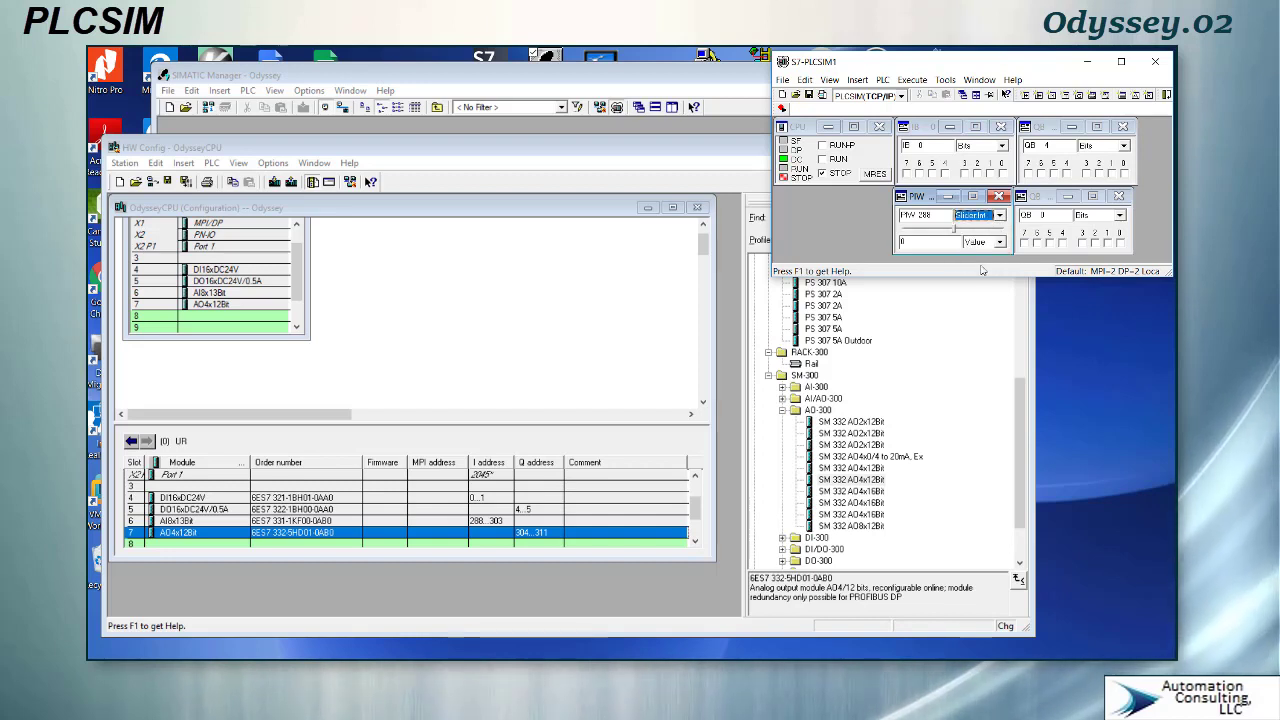
mouse_move(951, 233)
mouse_down()
mouse_move(932, 231)
mouse_move(1000, 229)
mouse_move(952, 229)
mouse_up()
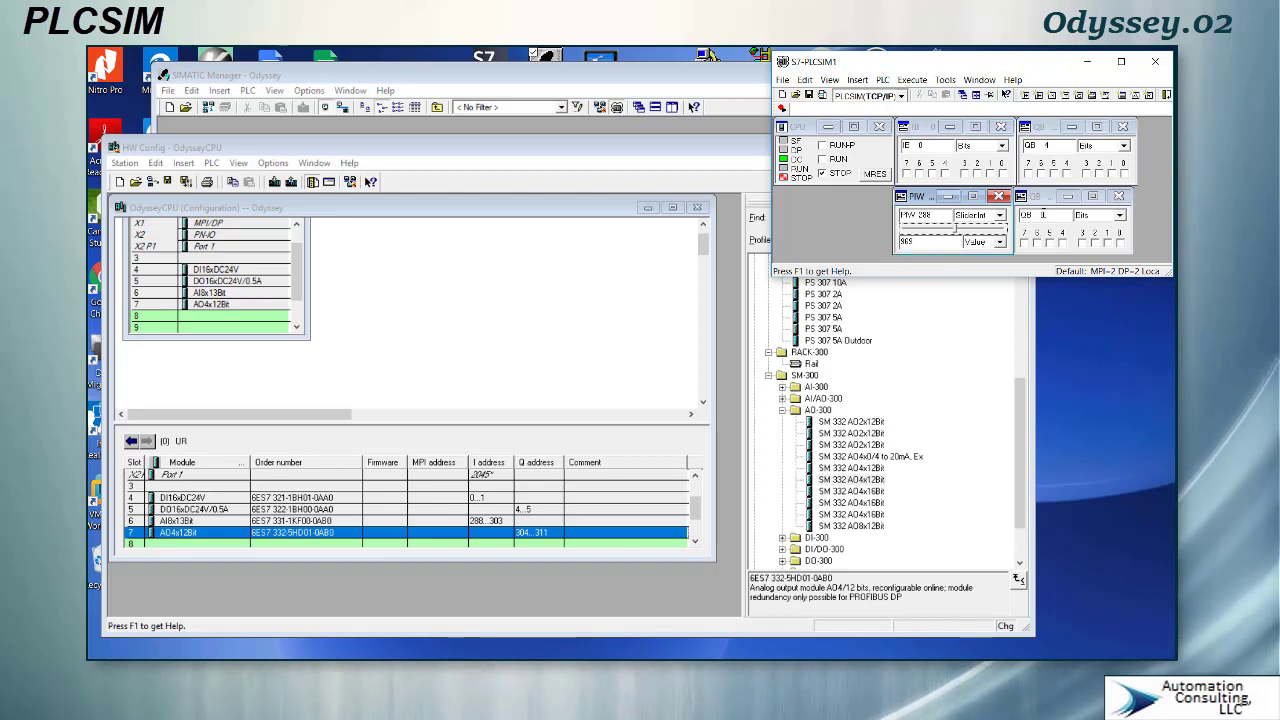
- Change the QB 0 view to monitor PQW 304 and switch on two input bits of IB 0
click(1048, 217)
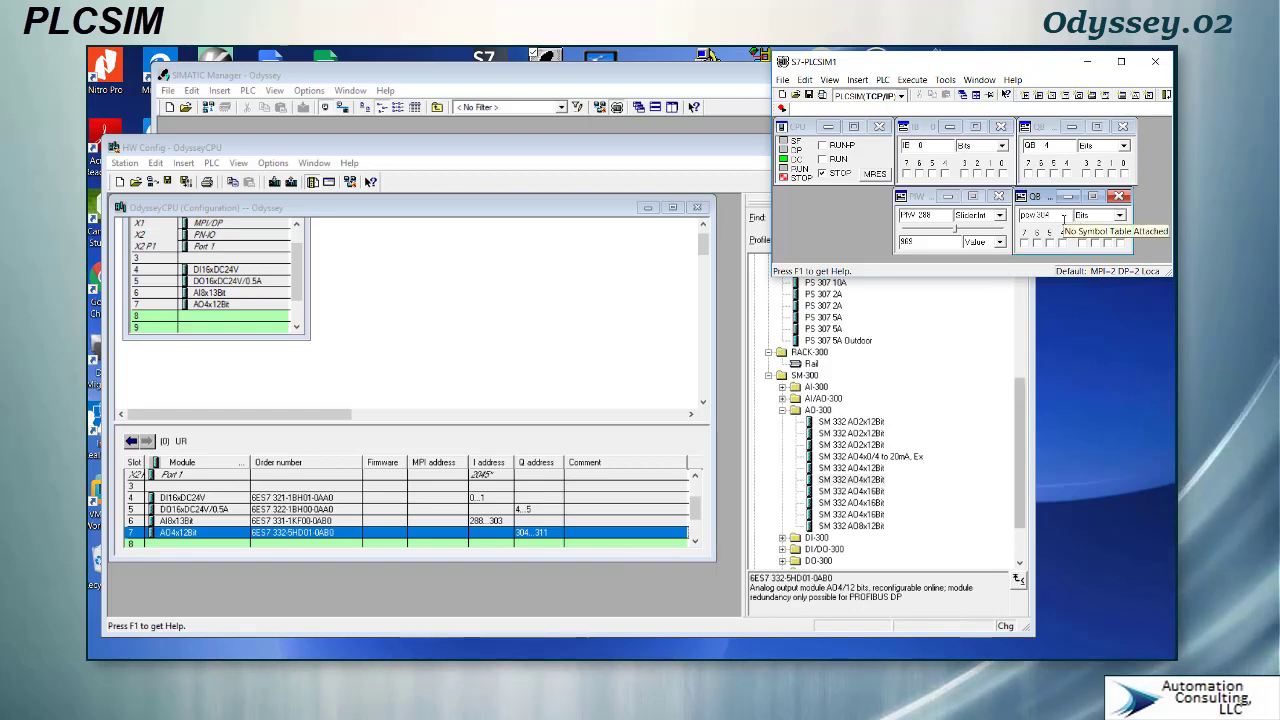
key(Return)
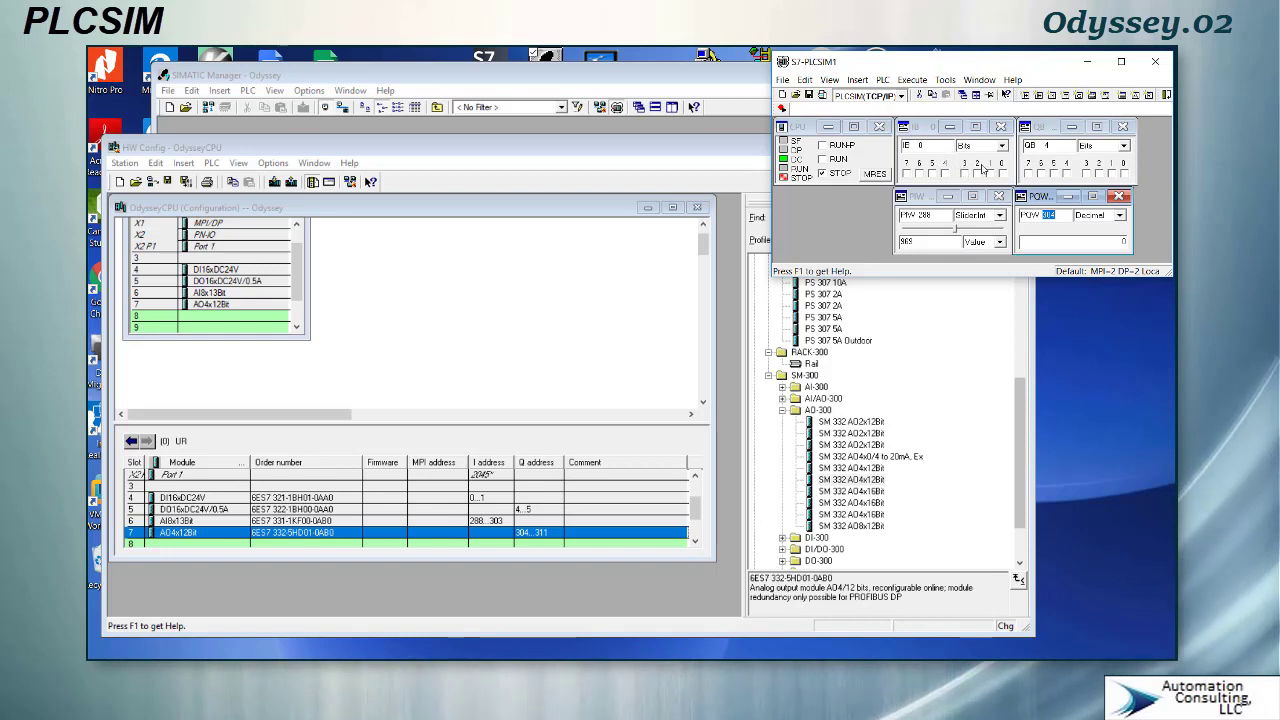
click(964, 174)
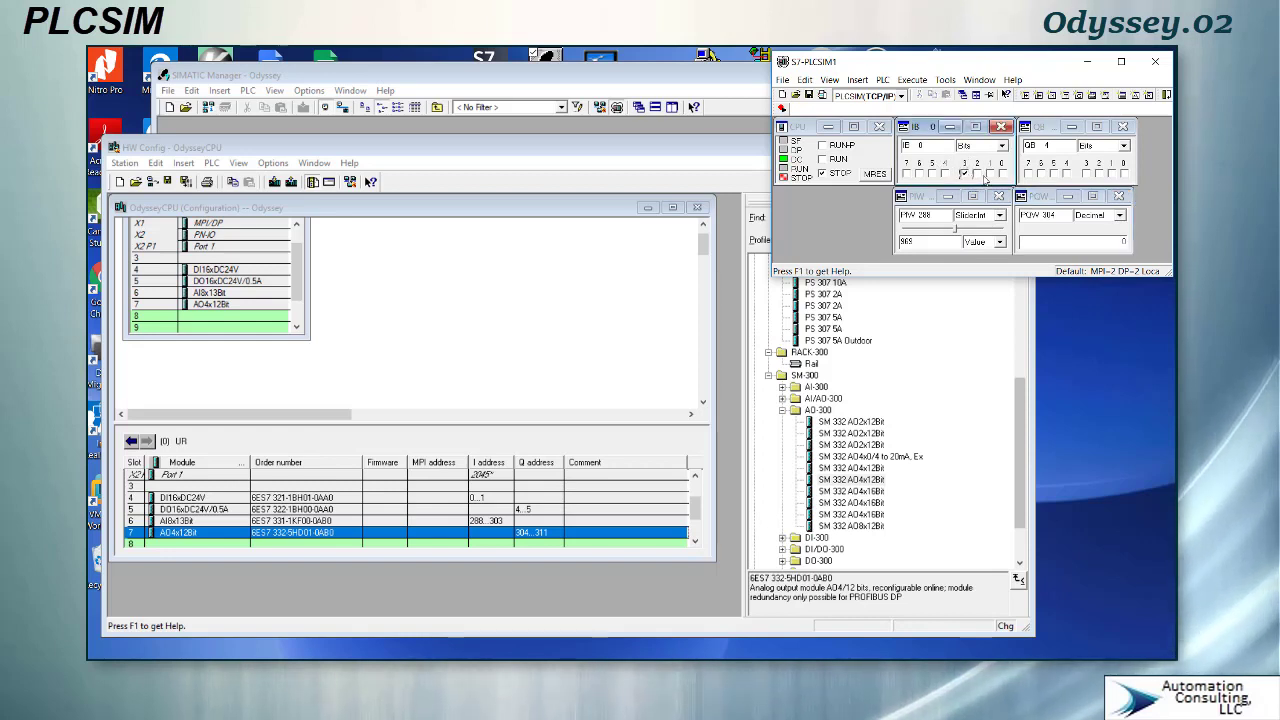
click(977, 174)
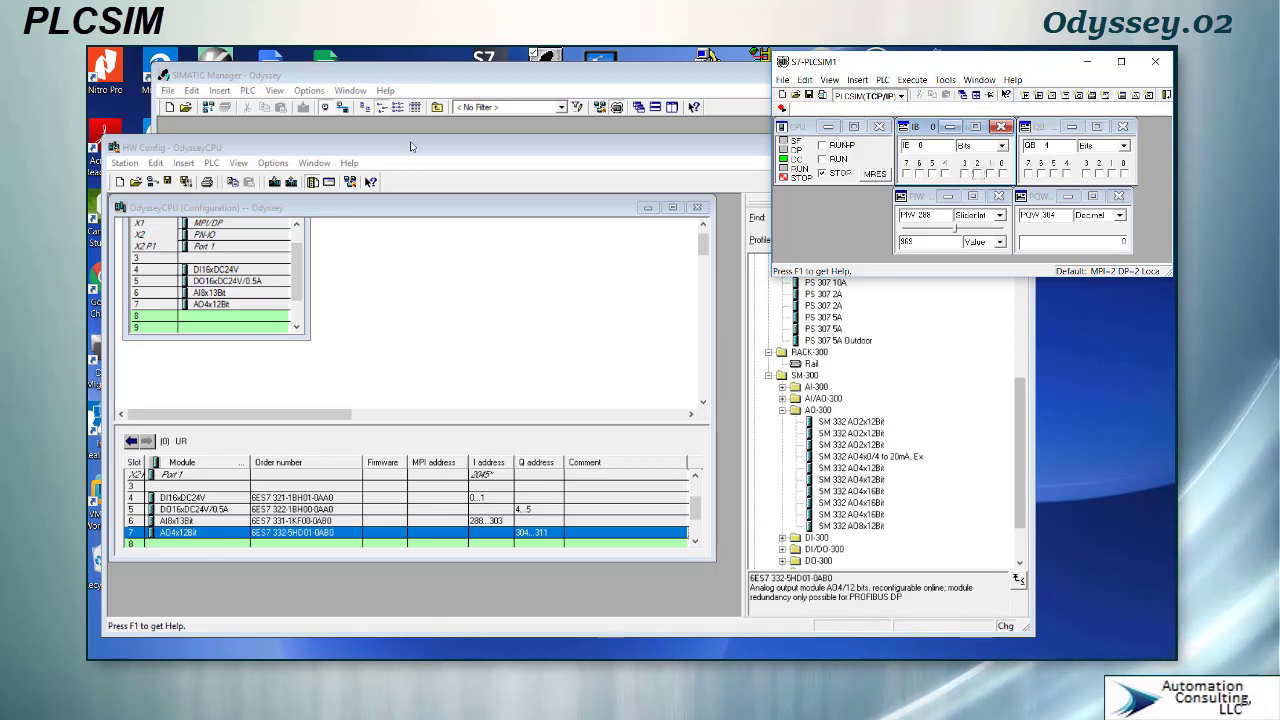
click(405, 153)
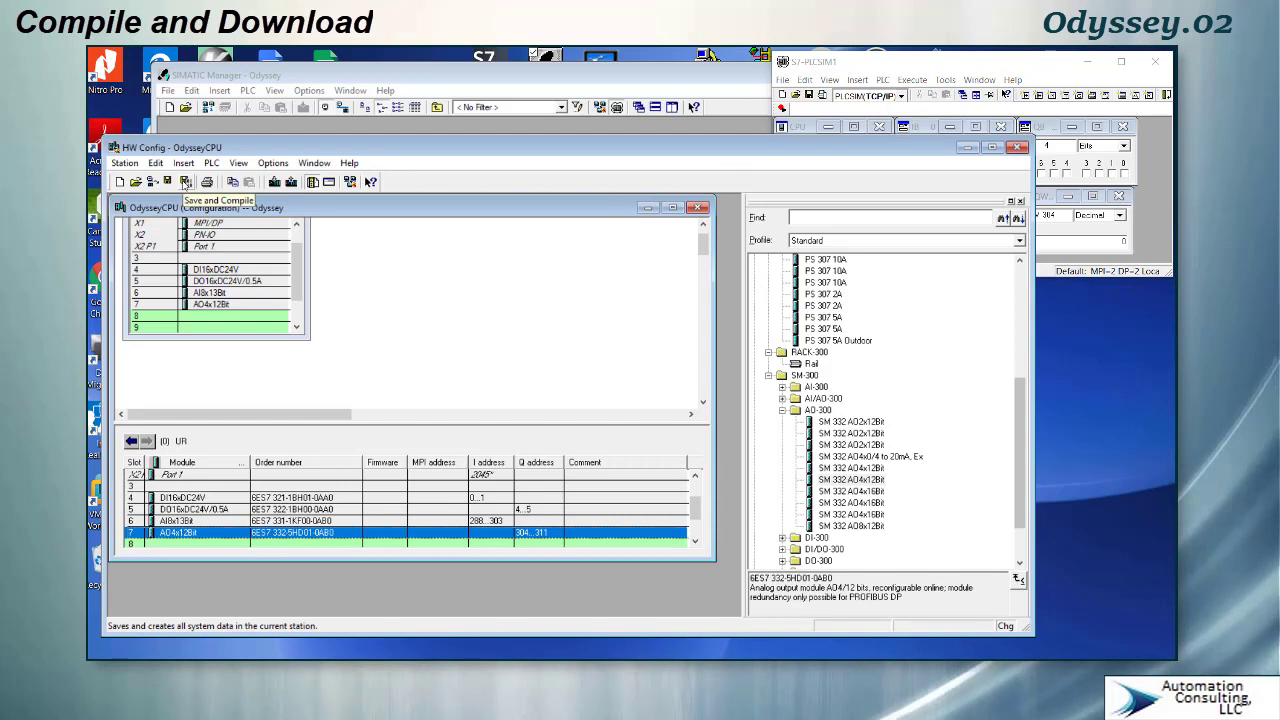
- Save and compile the OdysseyCPU station, then start downloading it to the CPU 315-2 PN/DP
click(185, 183)
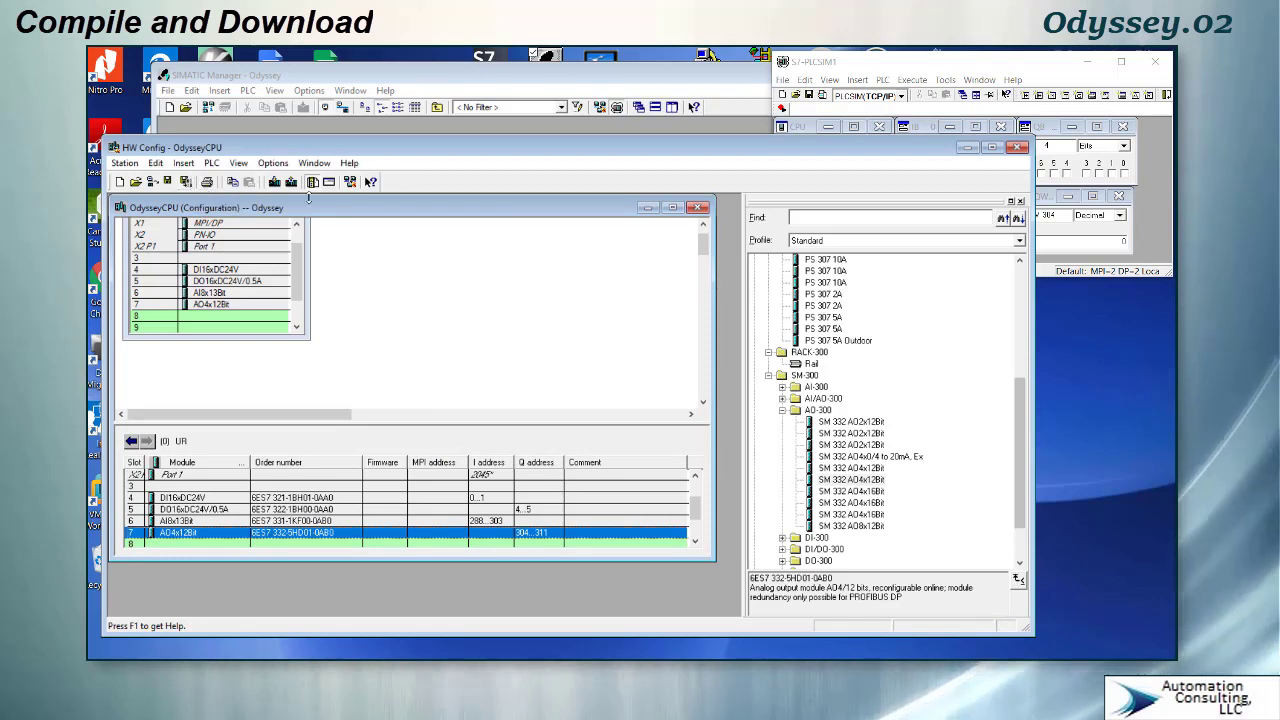
click(275, 182)
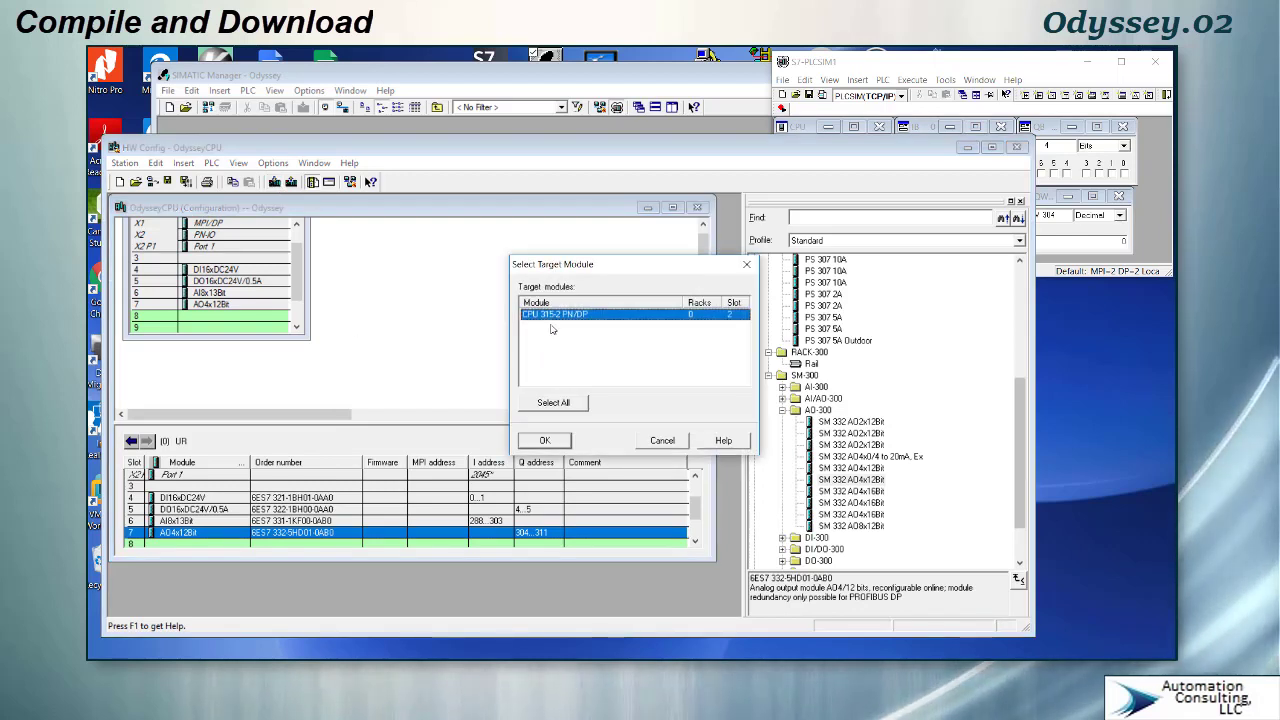
- Confirm CPU 315-2 PN/DP as the target and accept the node address to complete the download
click(544, 440)
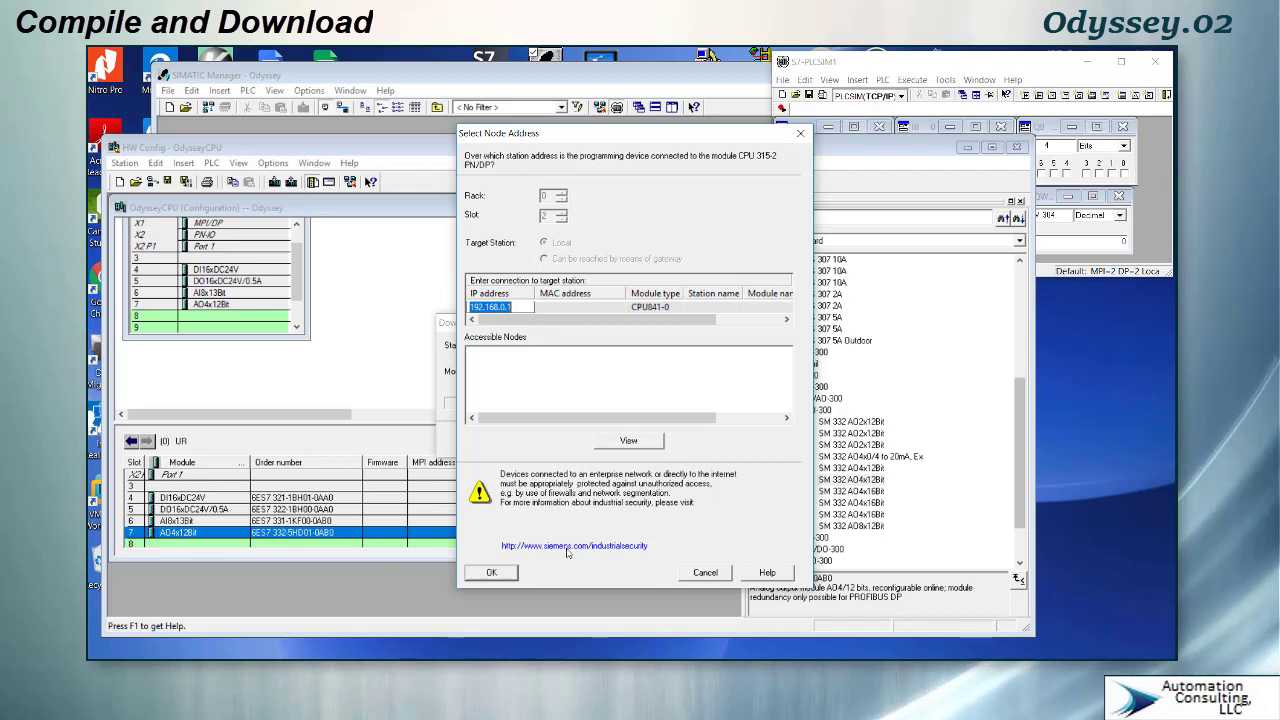
click(496, 573)
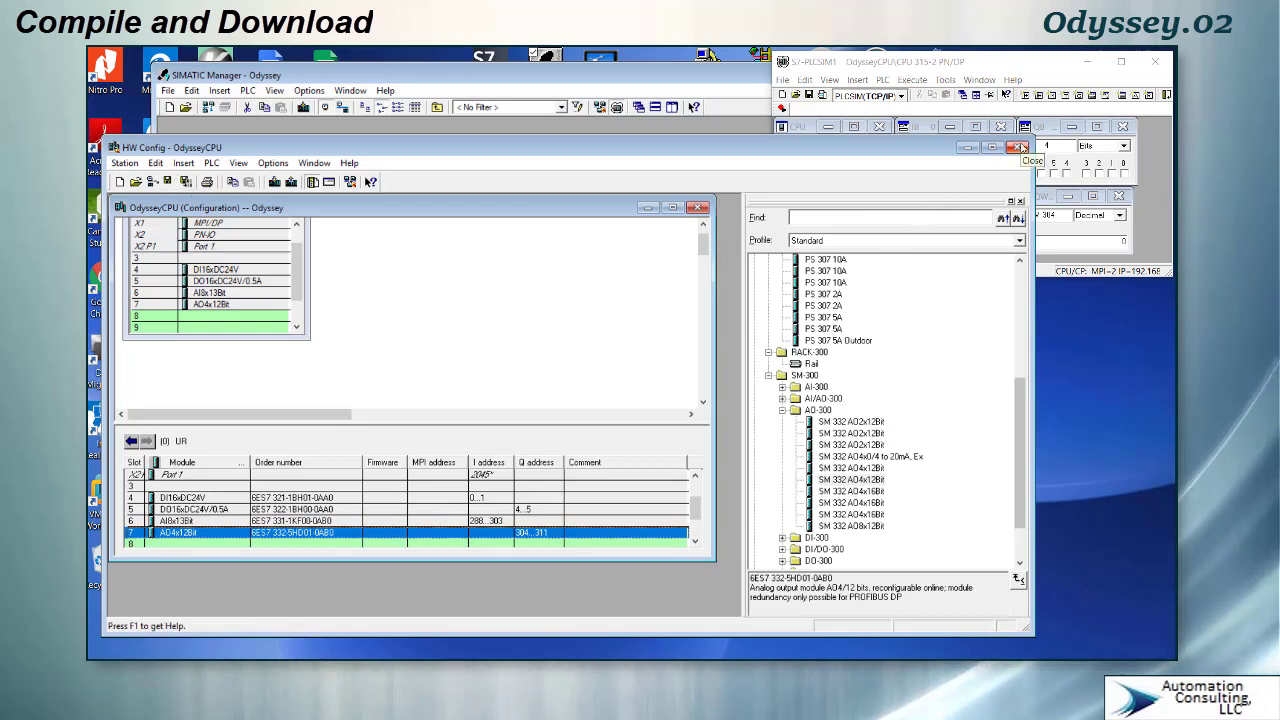
- Close HW Config and expand OdysseyCPU > CPU 315-2 PN/DP > S7 Program(1) to open Blocks
click(1020, 147)
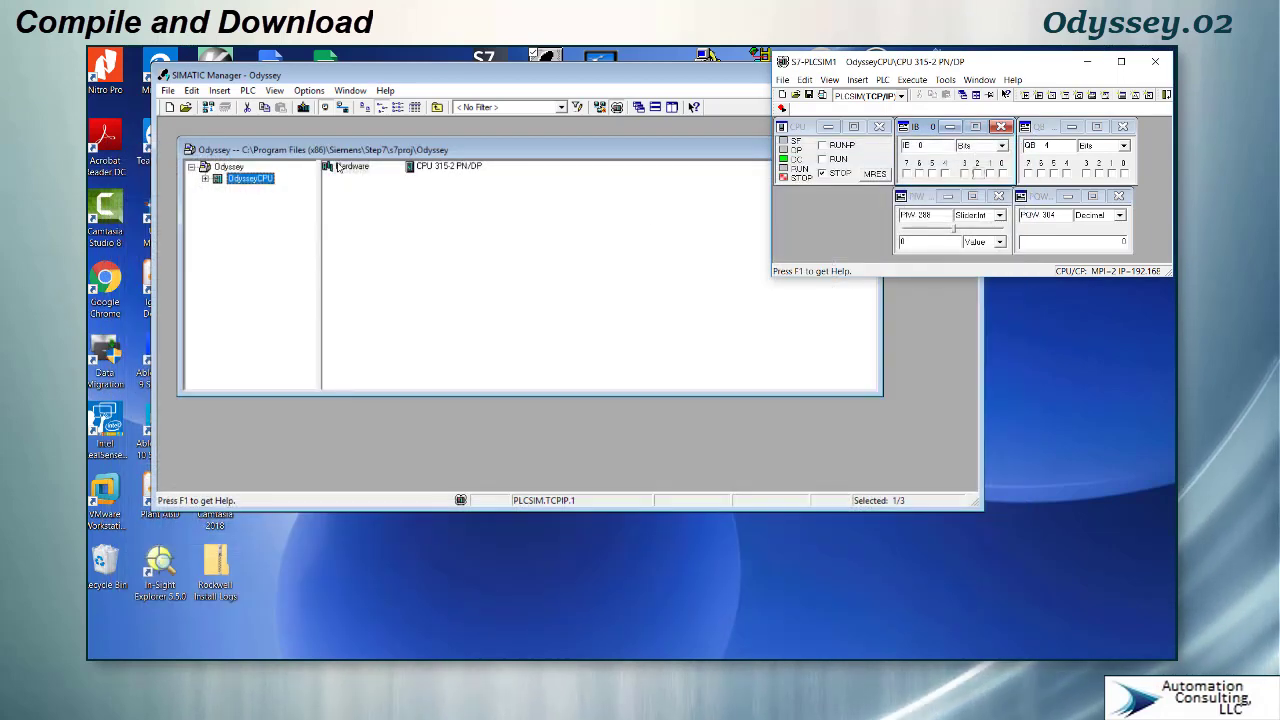
click(205, 179)
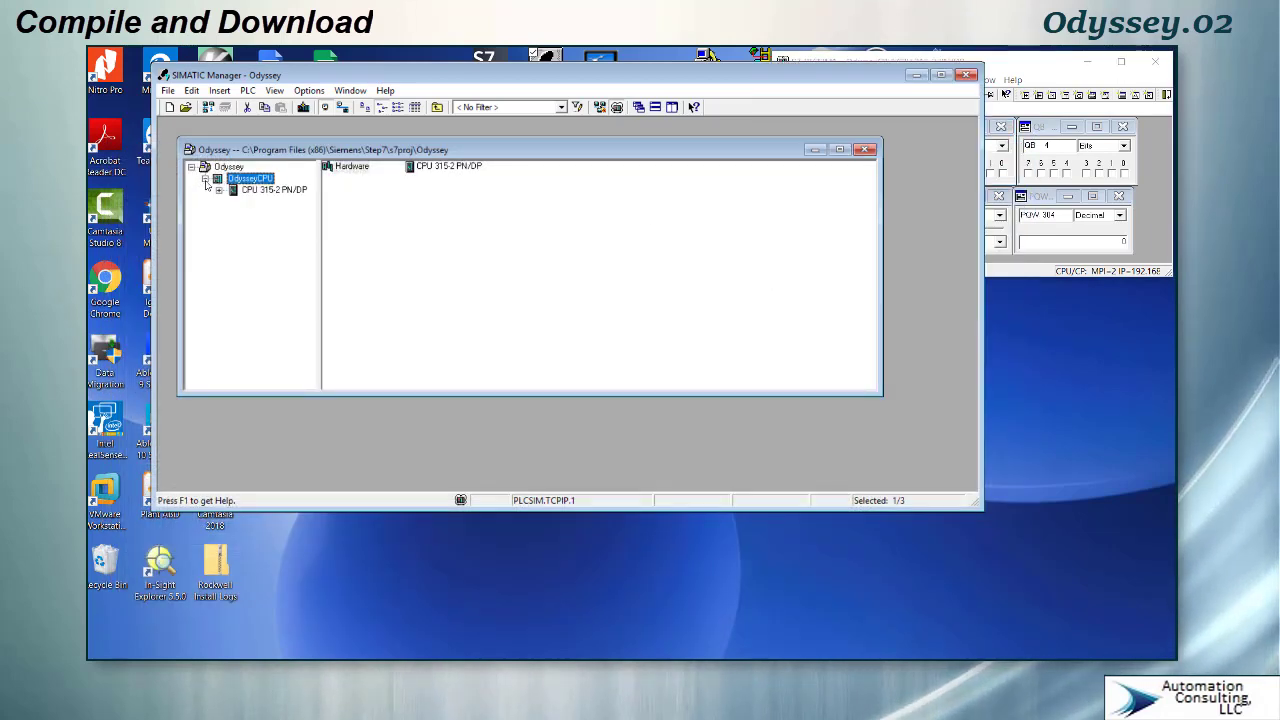
click(219, 190)
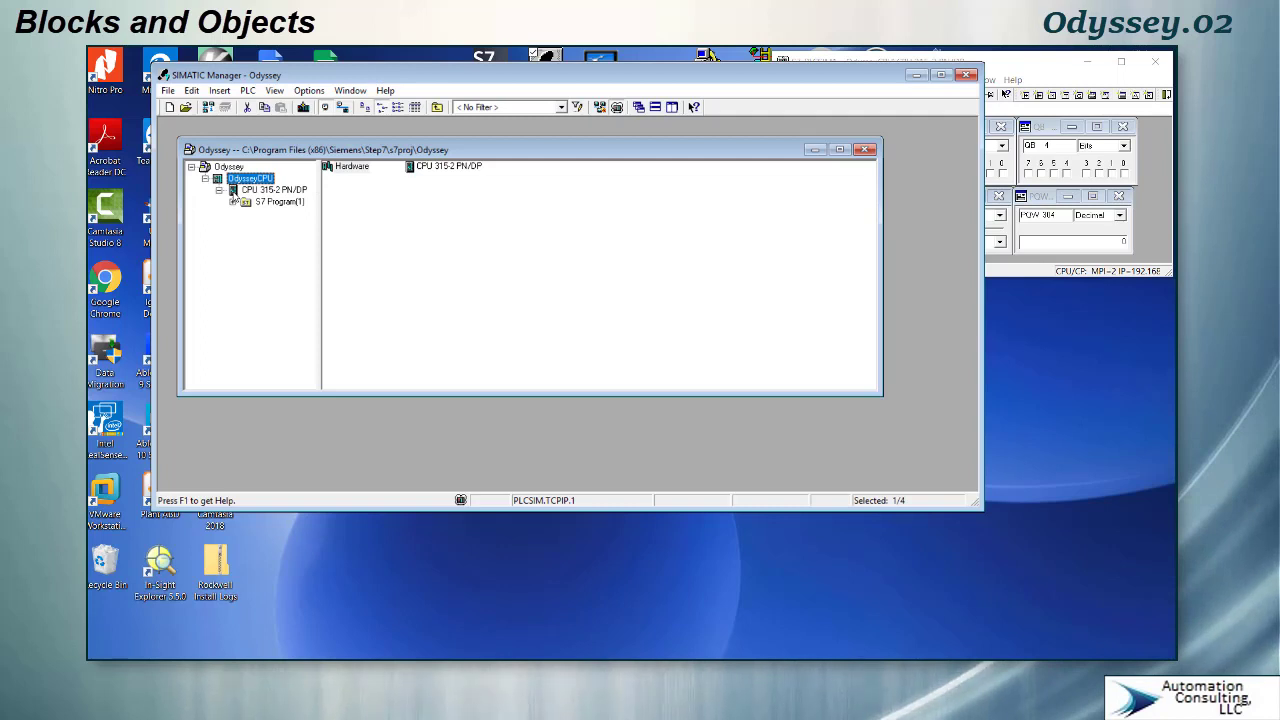
key(Down)
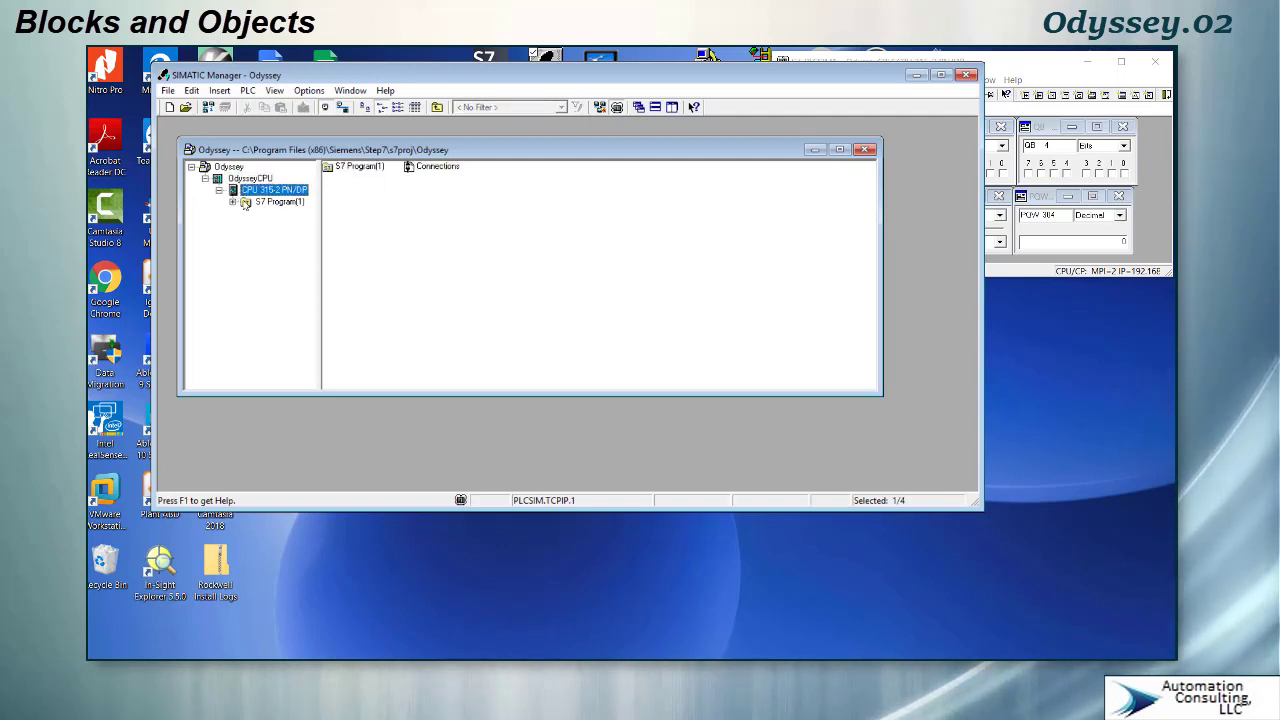
click(242, 205)
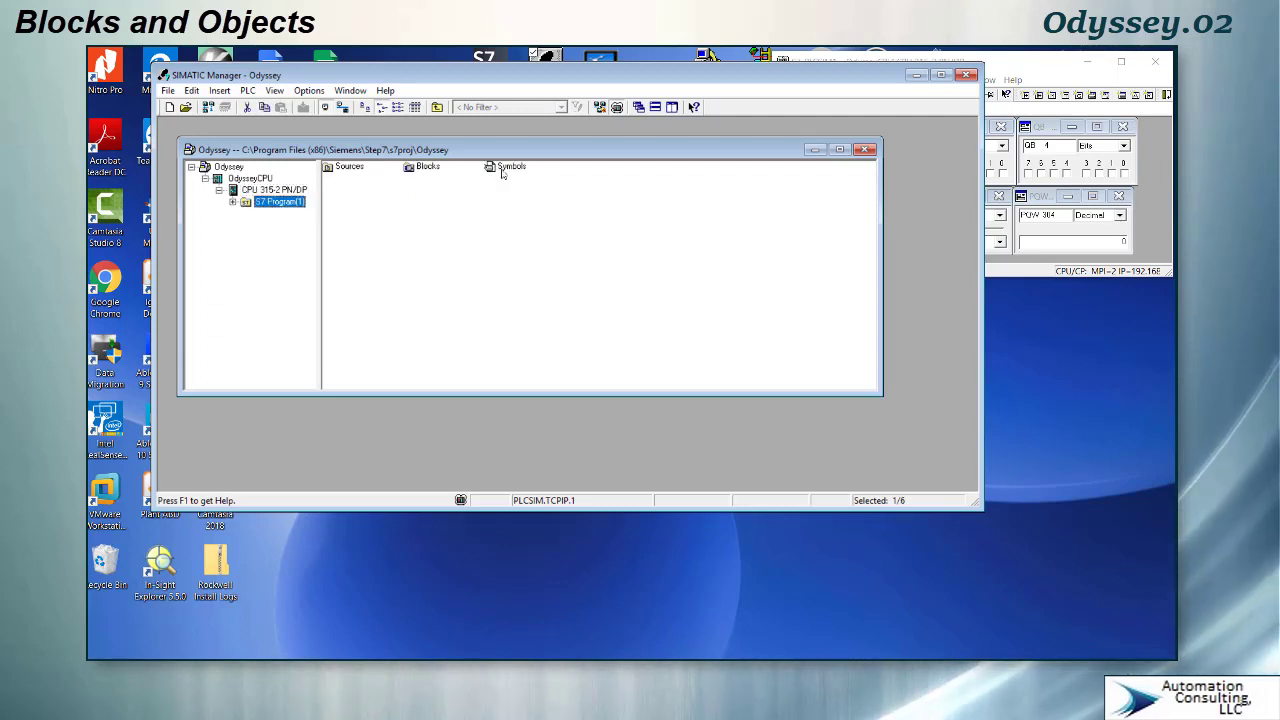
click(232, 203)
click(260, 226)
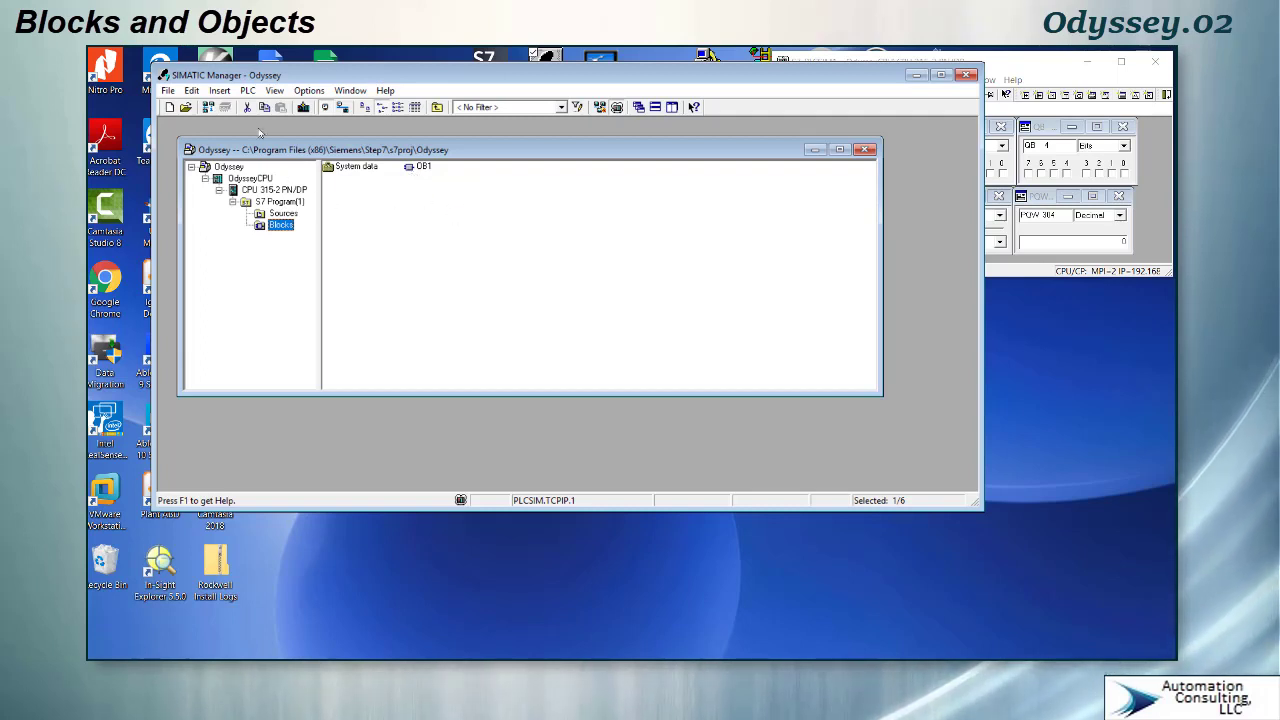
- Browse the Insert > S7 Block types, then dismiss the menu without adding a block
click(222, 92)
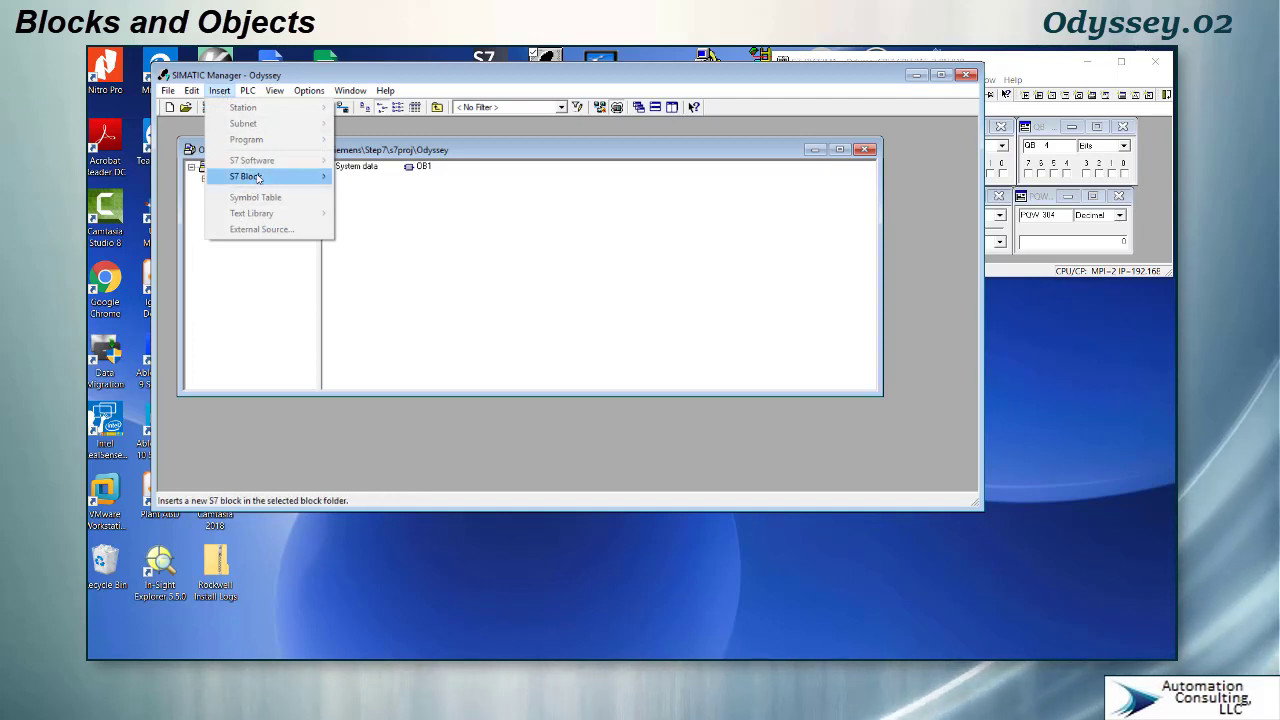
mouse_move(258, 178)
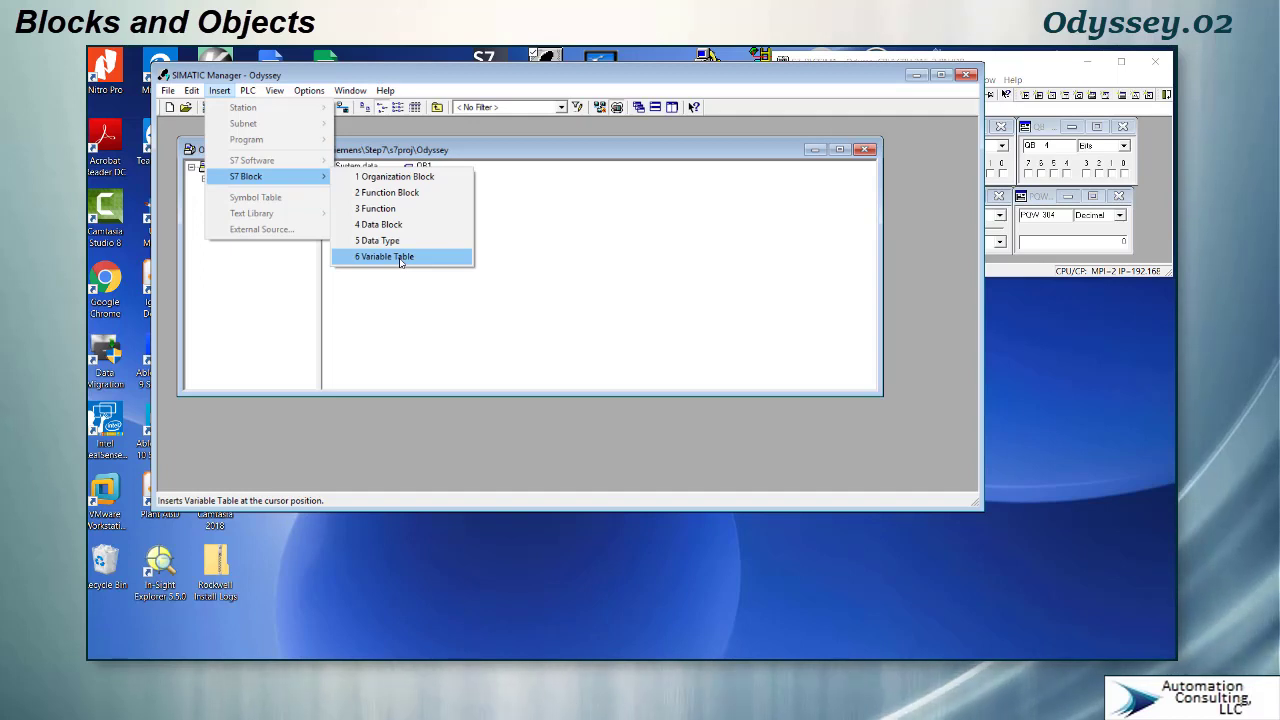
click(556, 149)
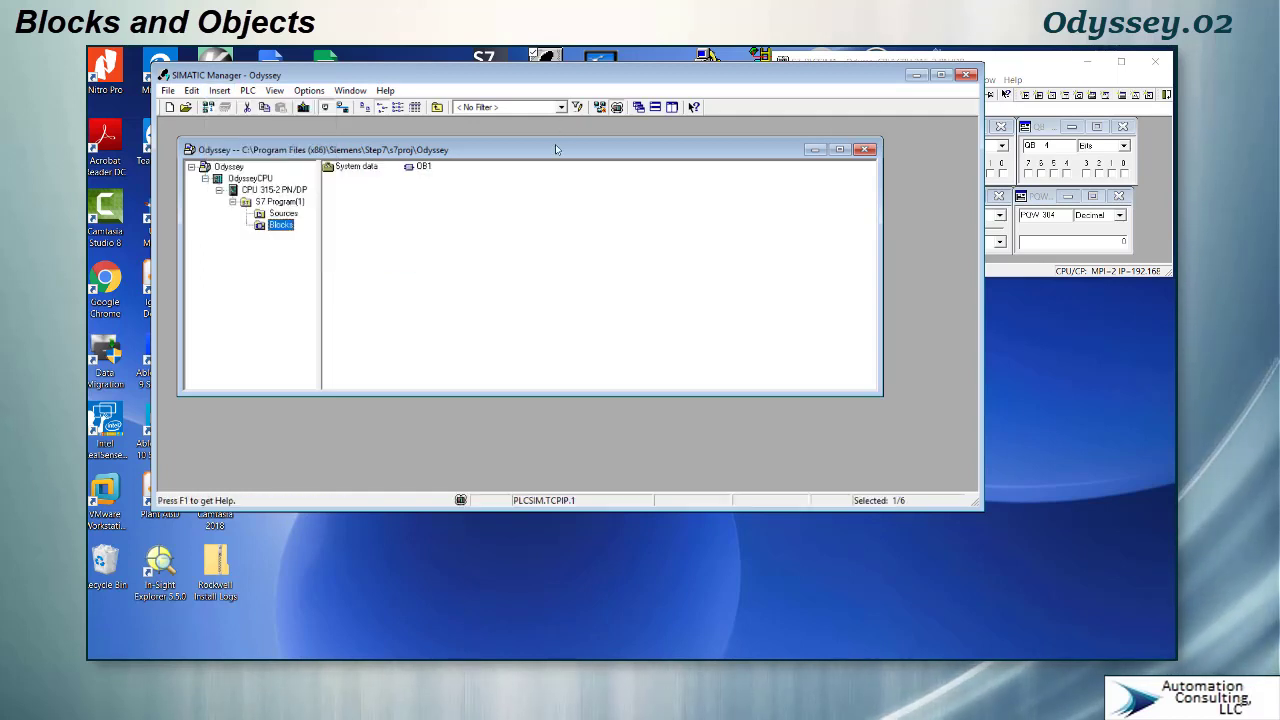
- In OB1's properties, keep LAD as the language and enter the symbolic name Main
click(409, 168)
key(alt+Return)
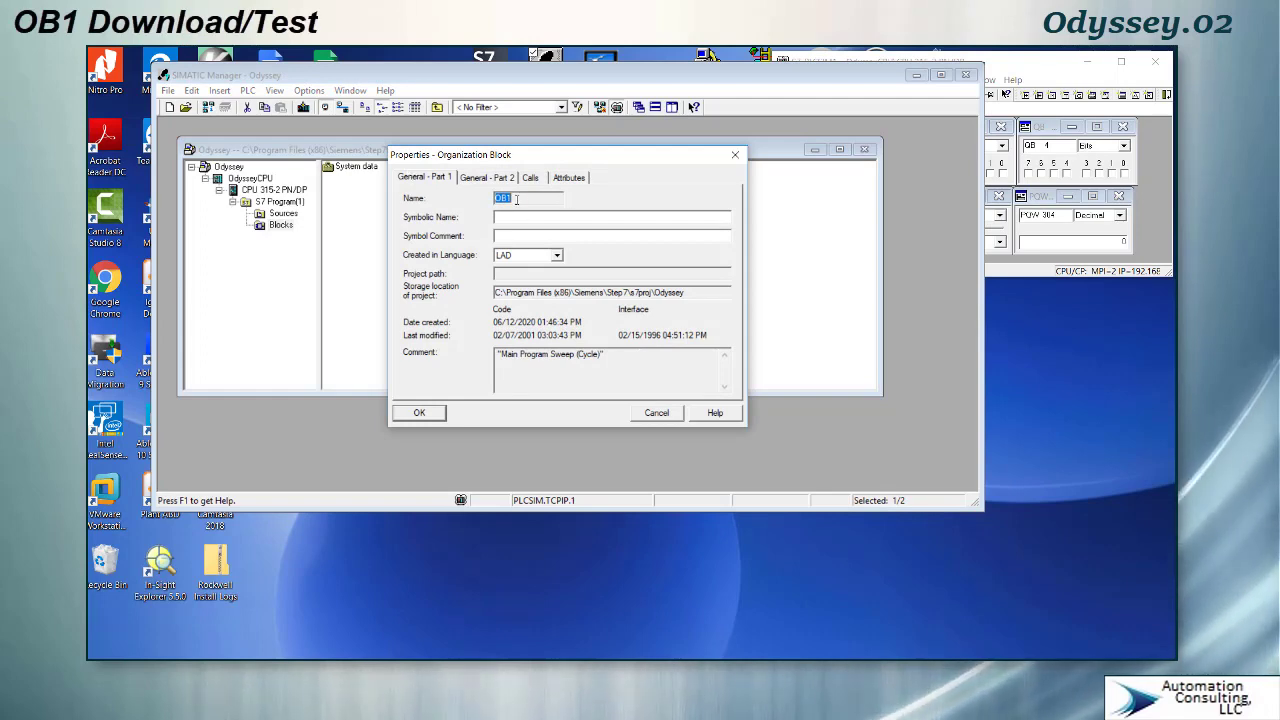
click(557, 256)
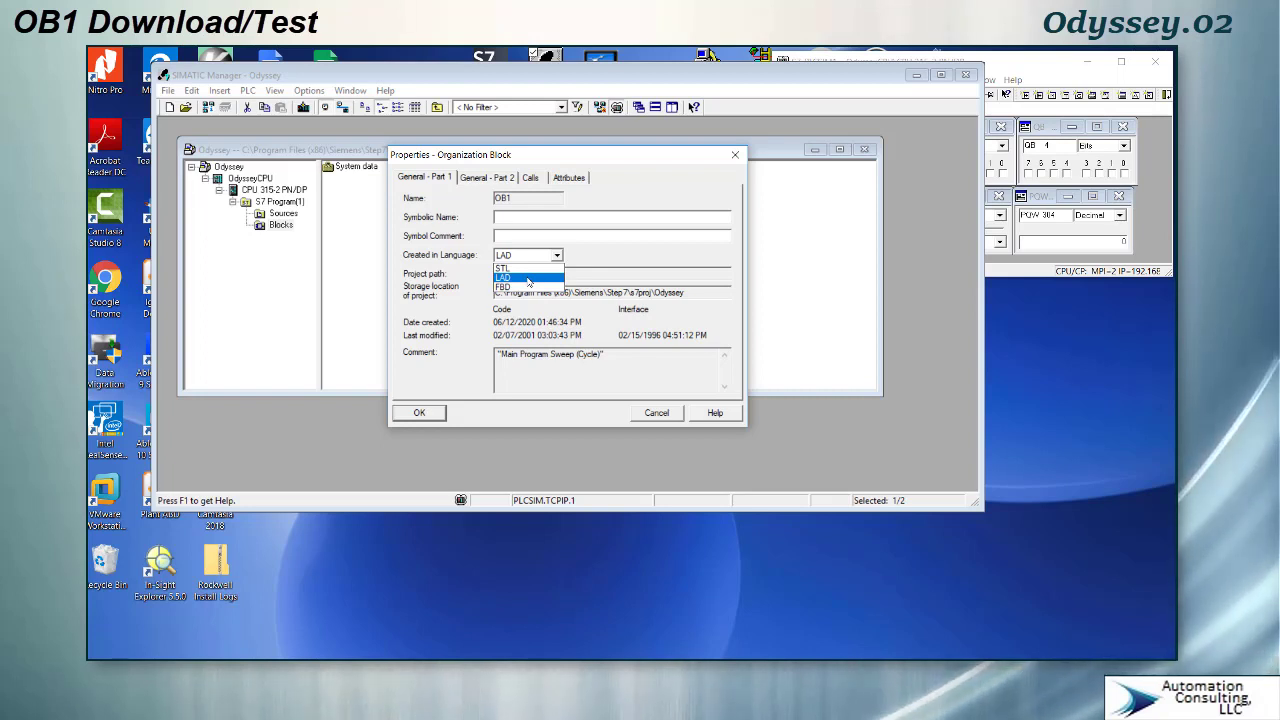
click(528, 280)
click(522, 217)
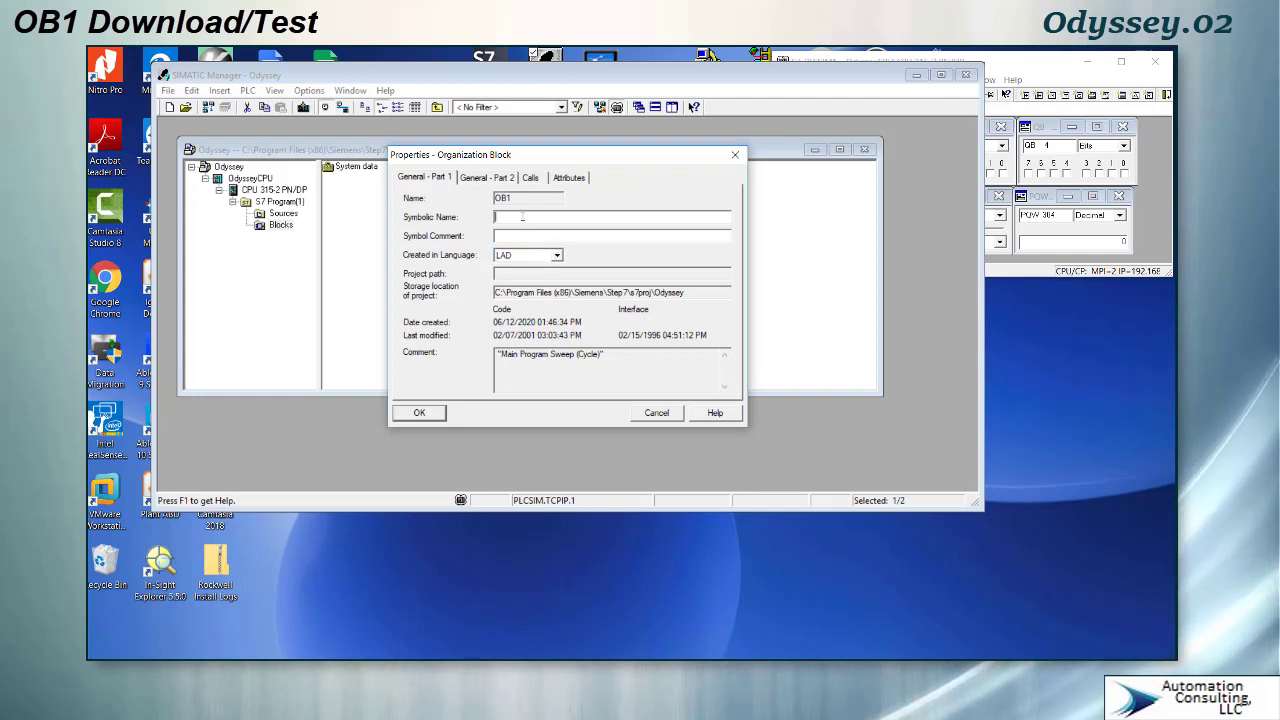
text(Ma)
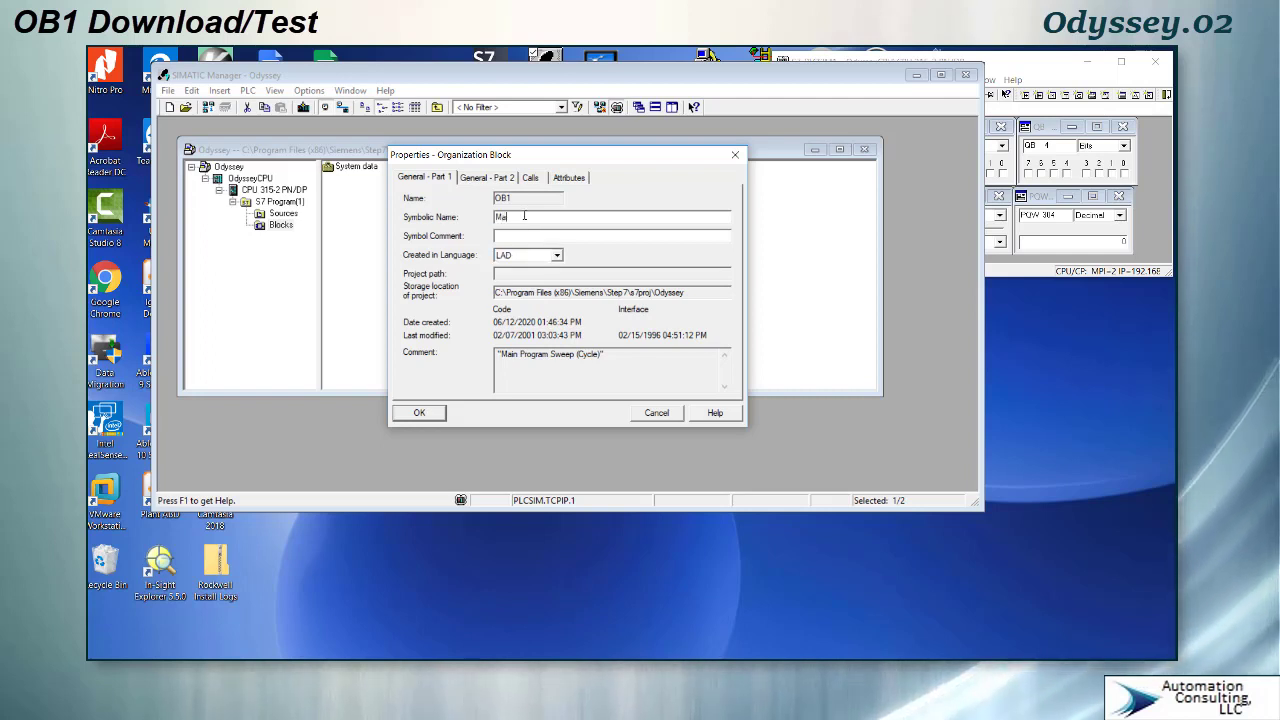
text(in)
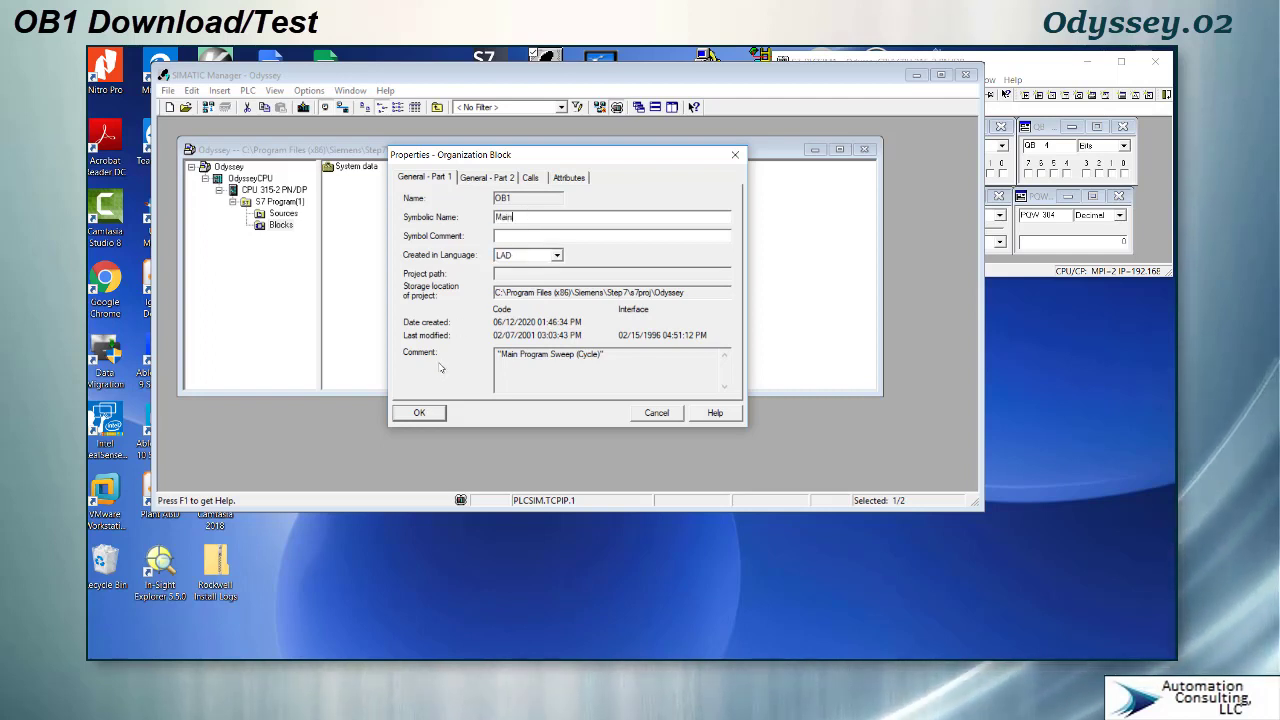
- Confirm OB1's name Main, open OB1 in the LAD editor, and arrange the Manager and PLCSIM windows
click(421, 413)
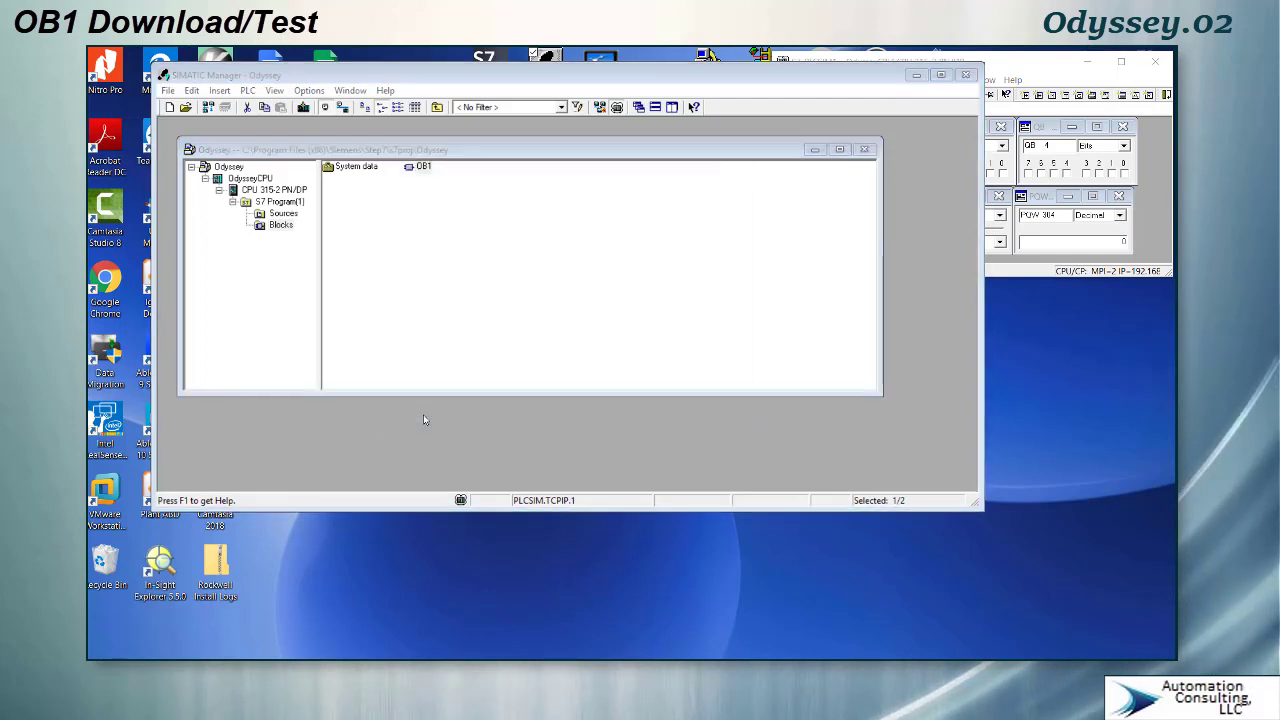
click(466, 397)
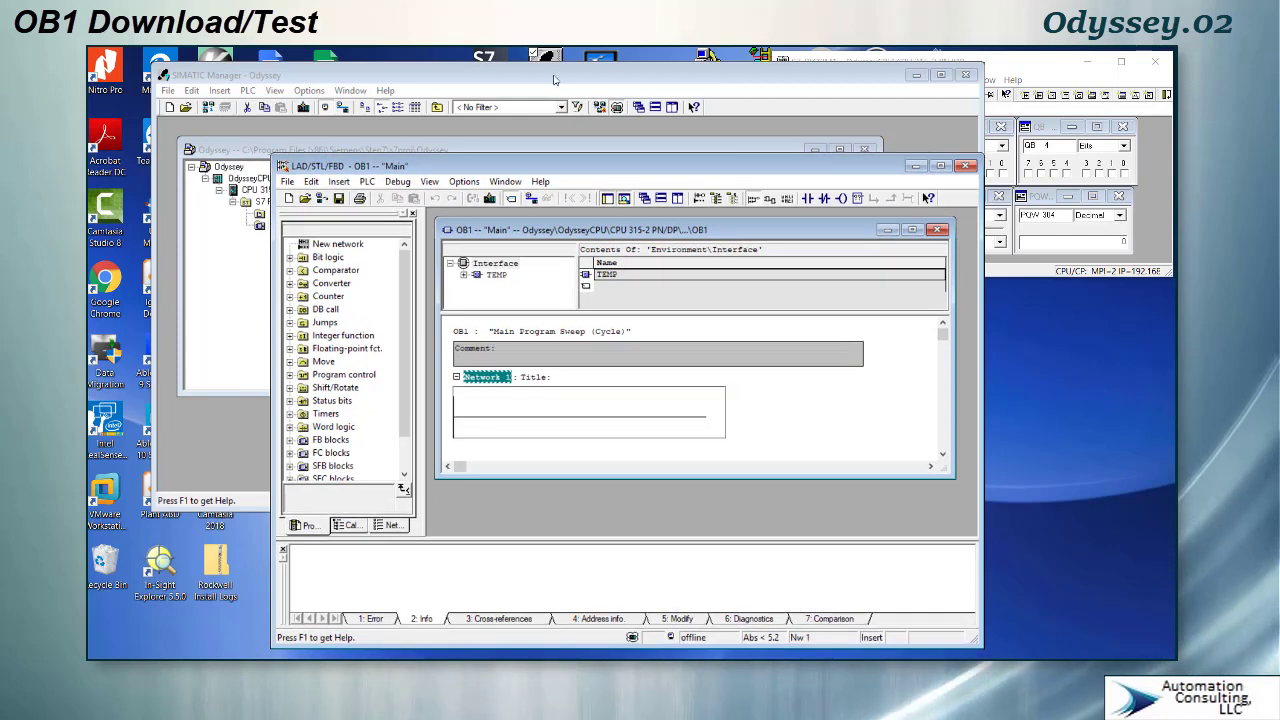
drag(550, 77, 527, 103)
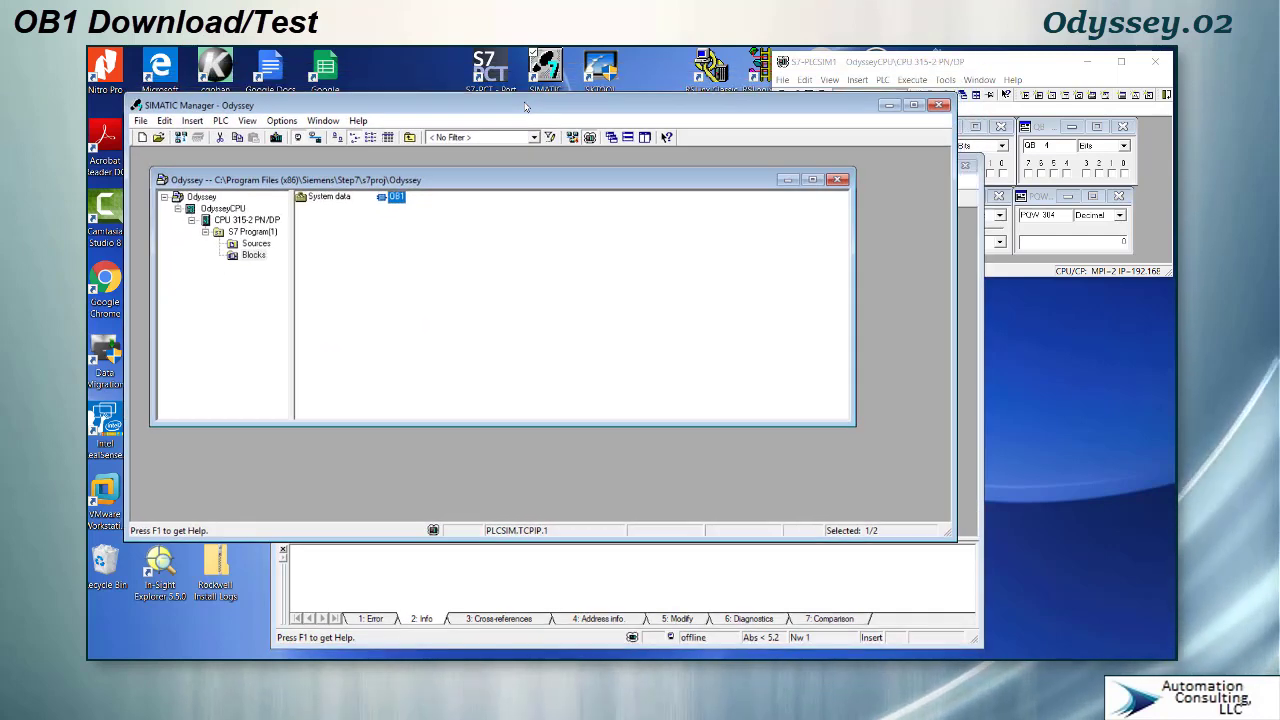
drag(525, 106, 525, 105)
click(850, 63)
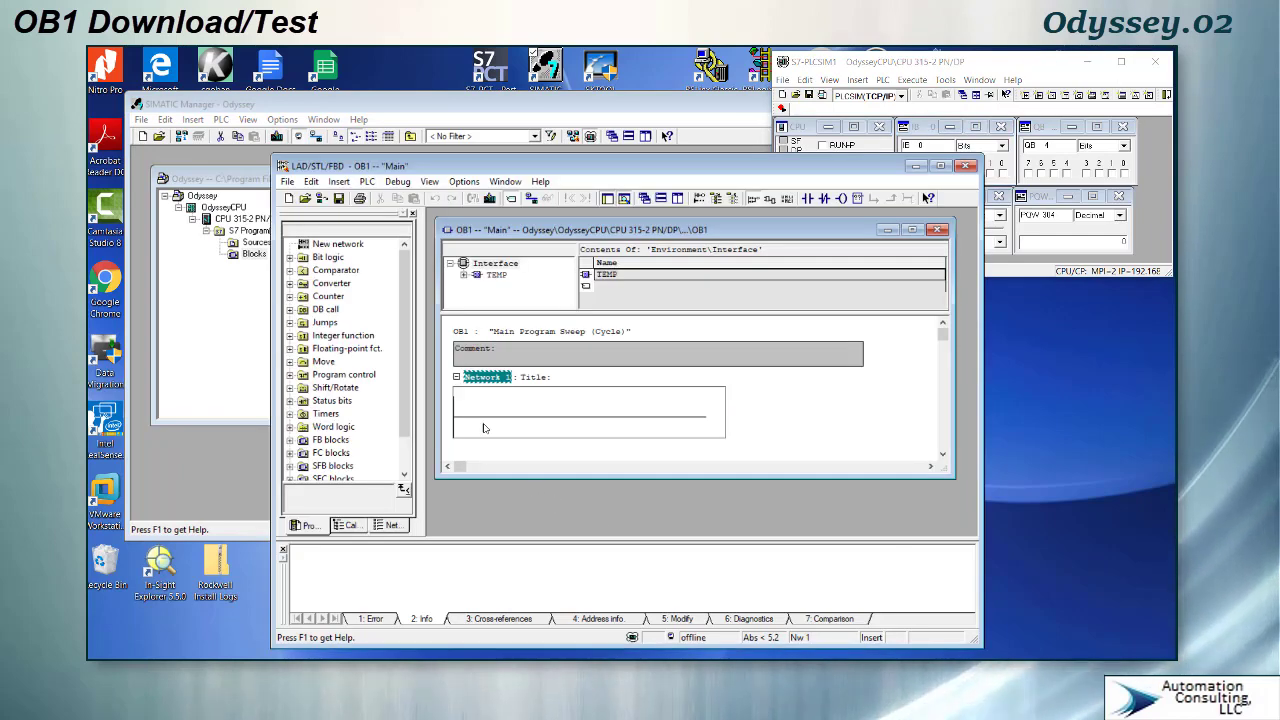
- Place a normally open contact followed by an output coil on Network 1's empty rung
click(481, 424)
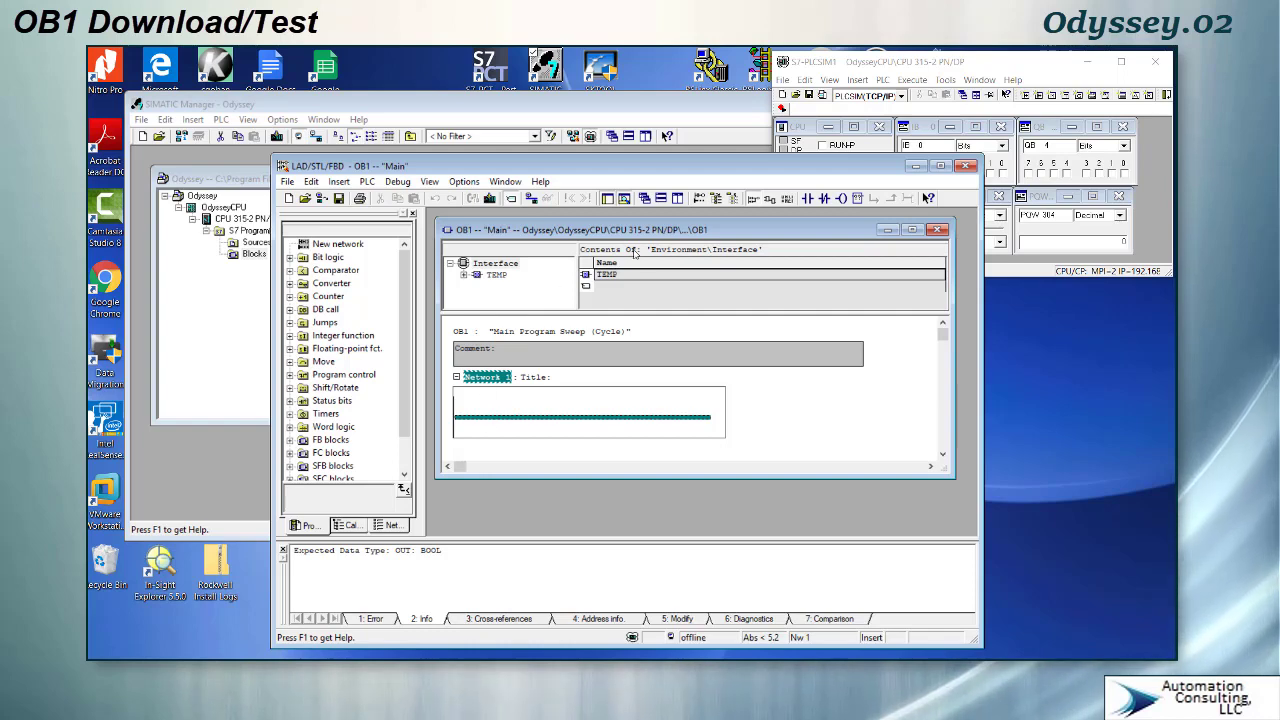
click(809, 199)
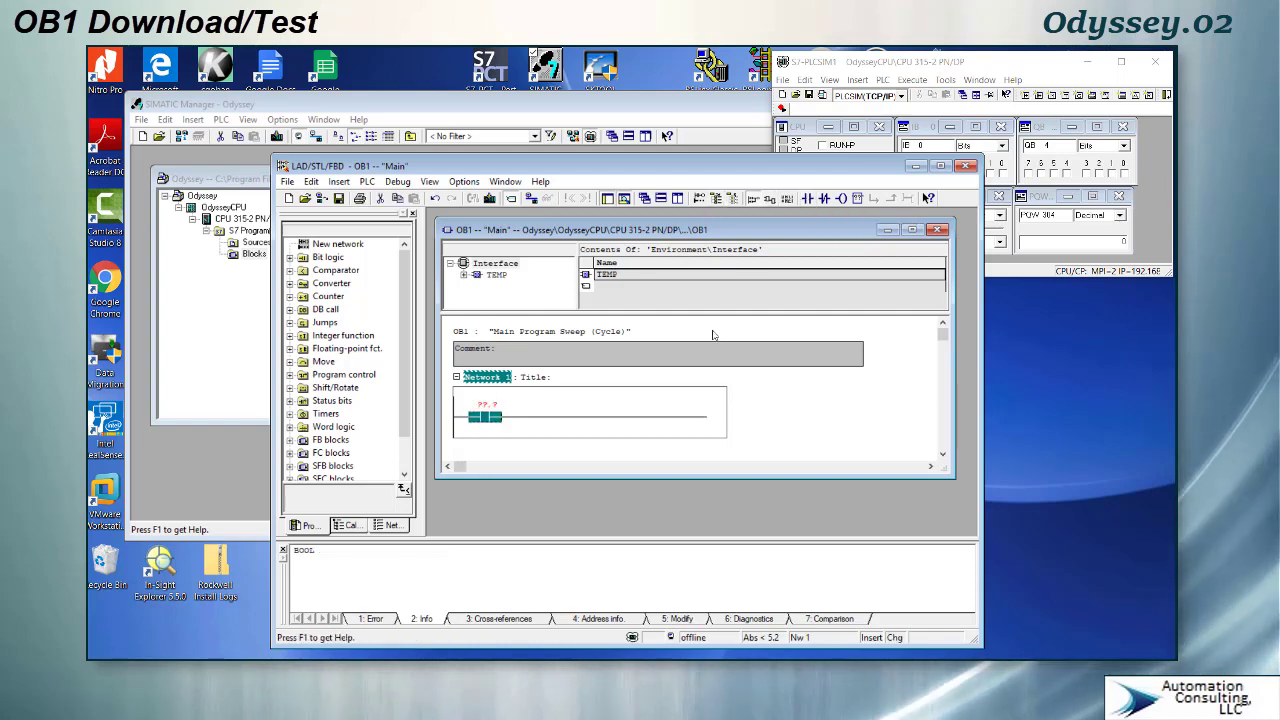
click(841, 198)
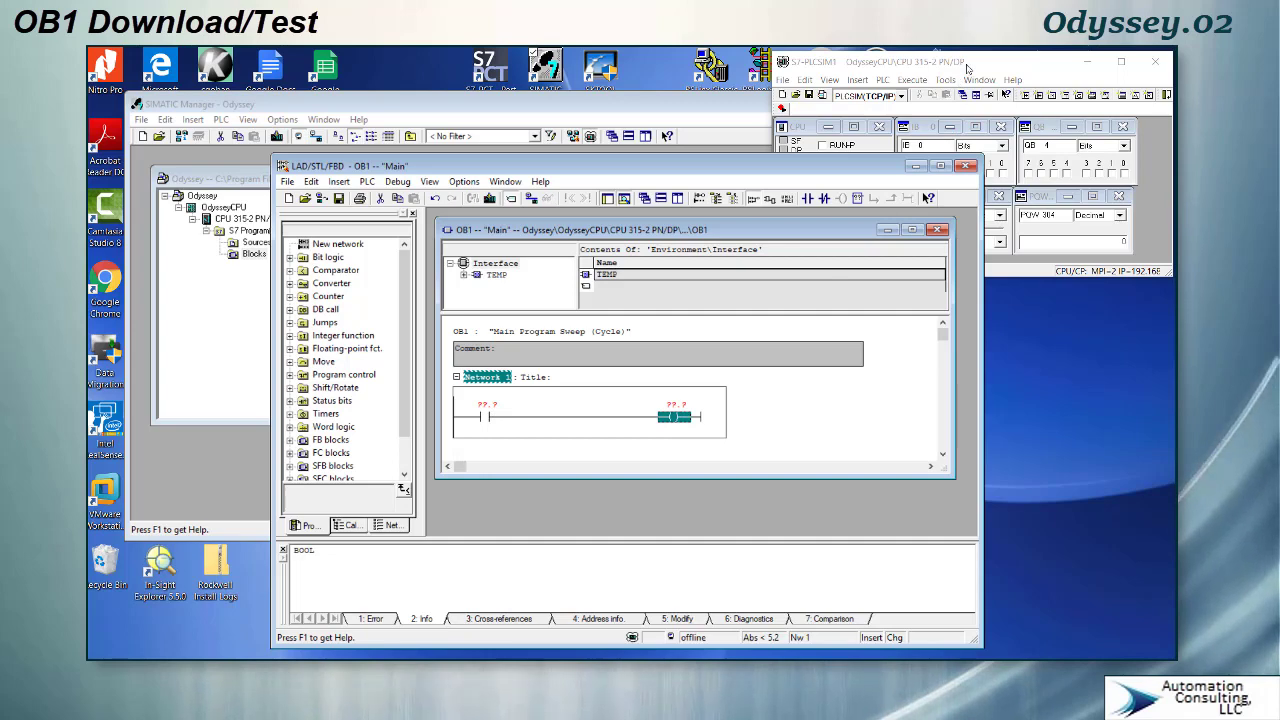
drag(967, 68, 988, 65)
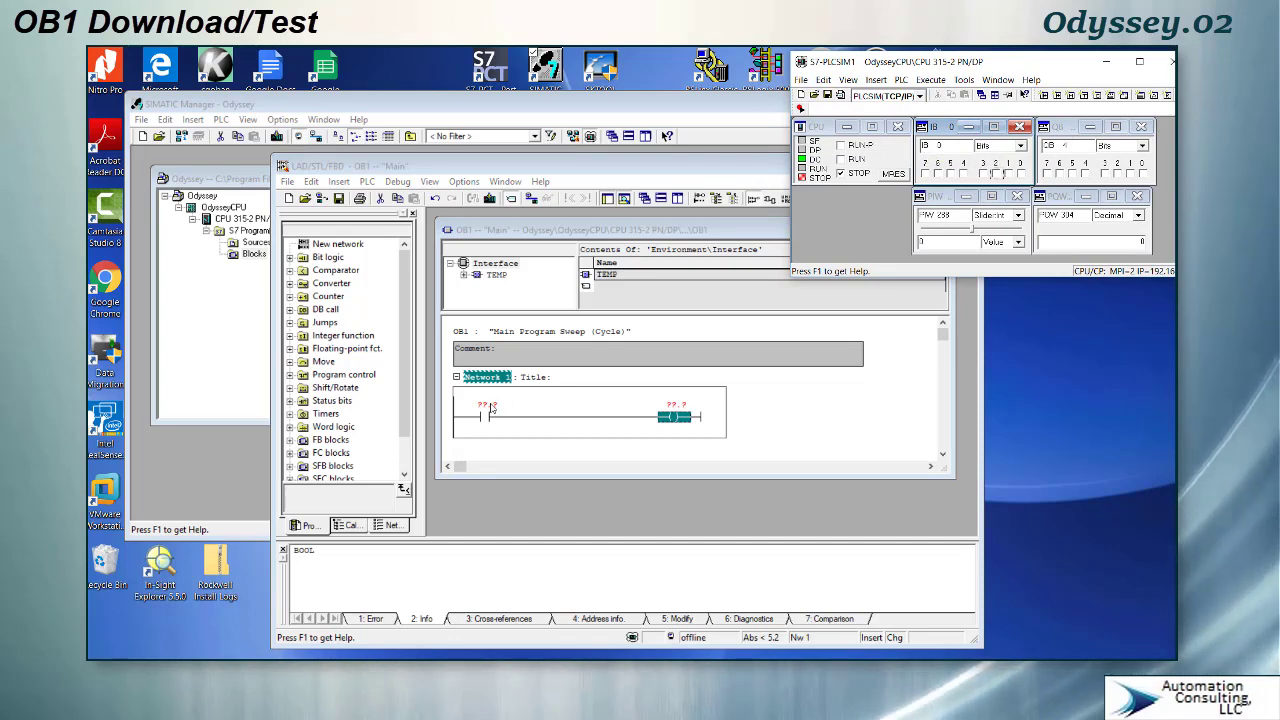
- Assign address I0.2 to the contact and Q4.3 to the coil, then save OB1
click(504, 403)
click(491, 404)
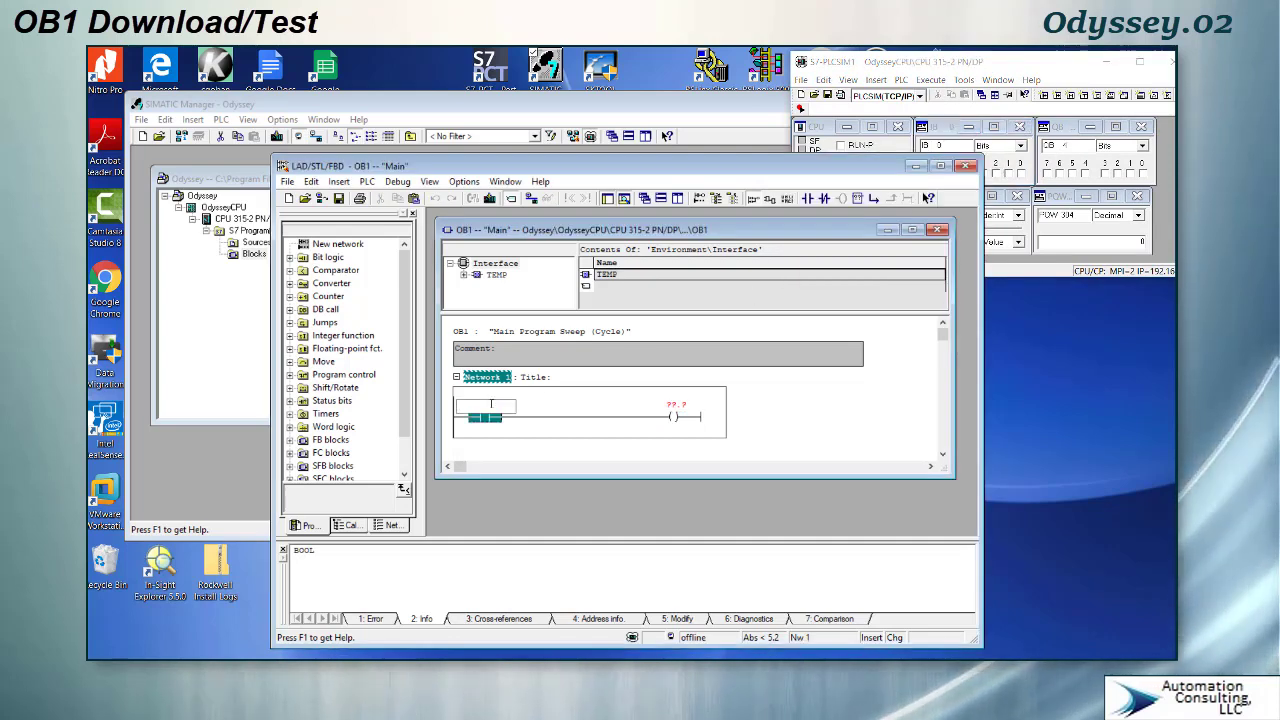
text(I0)
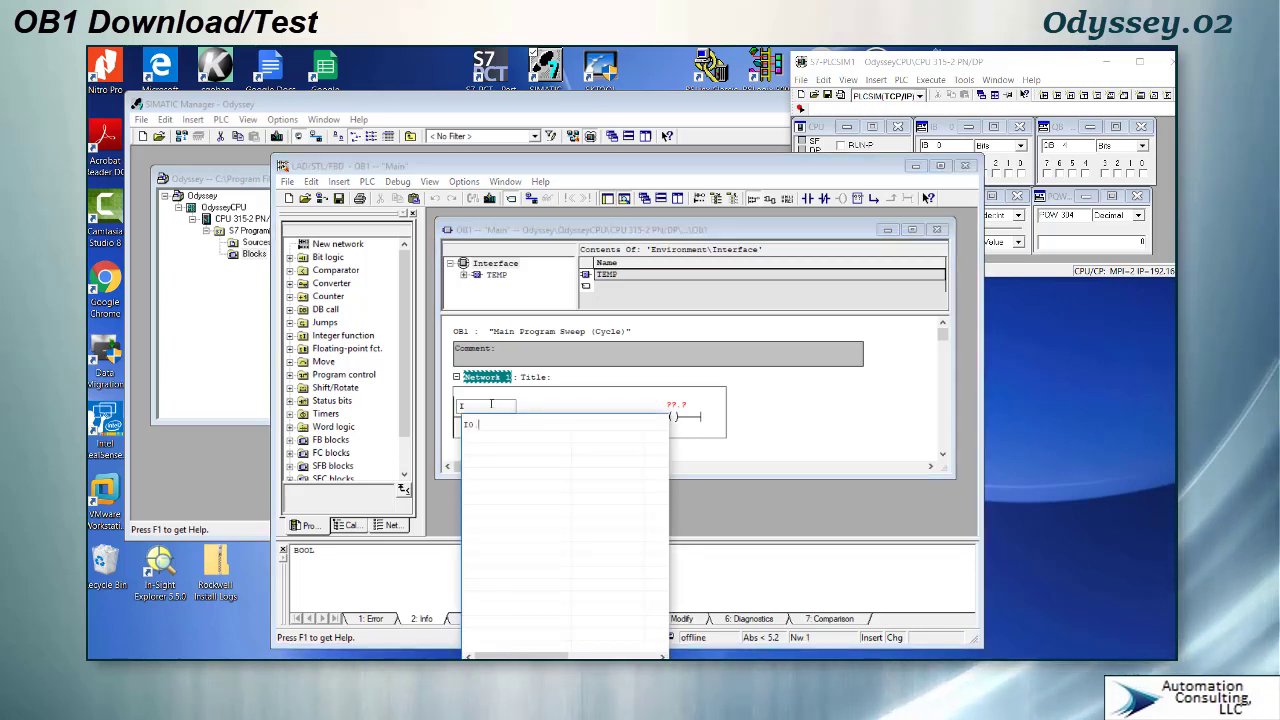
text(.2)
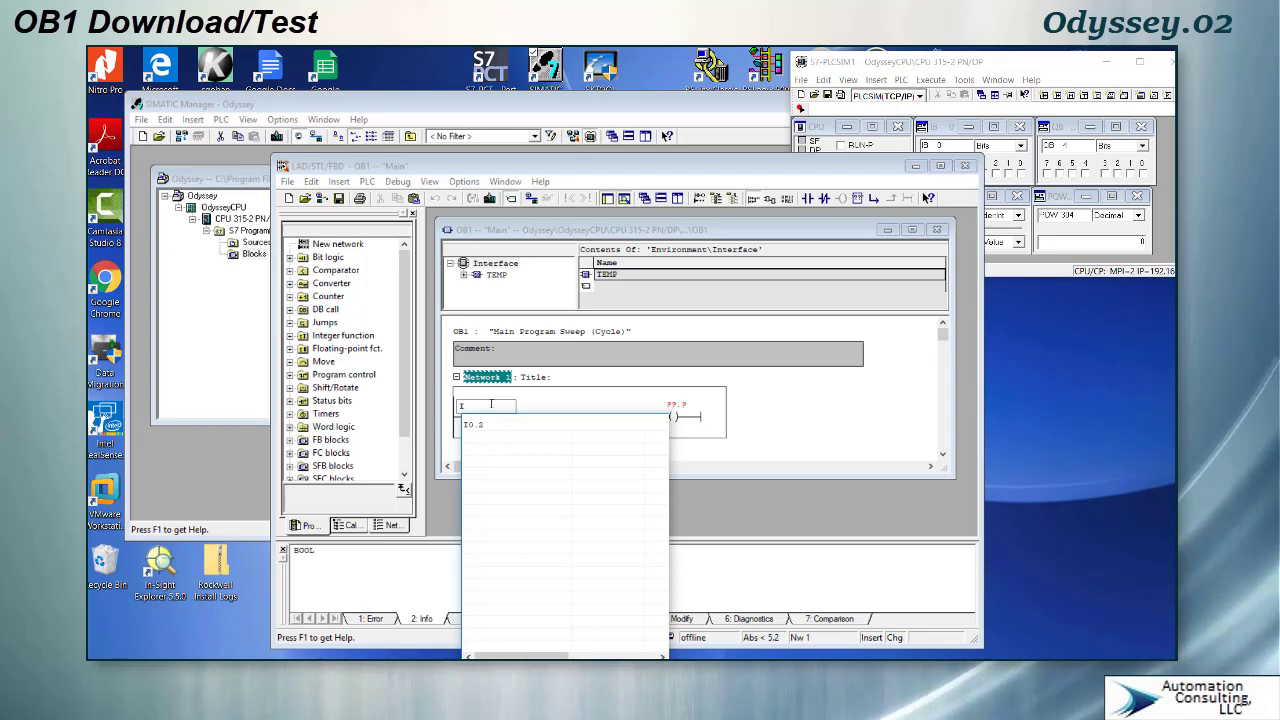
key(Return)
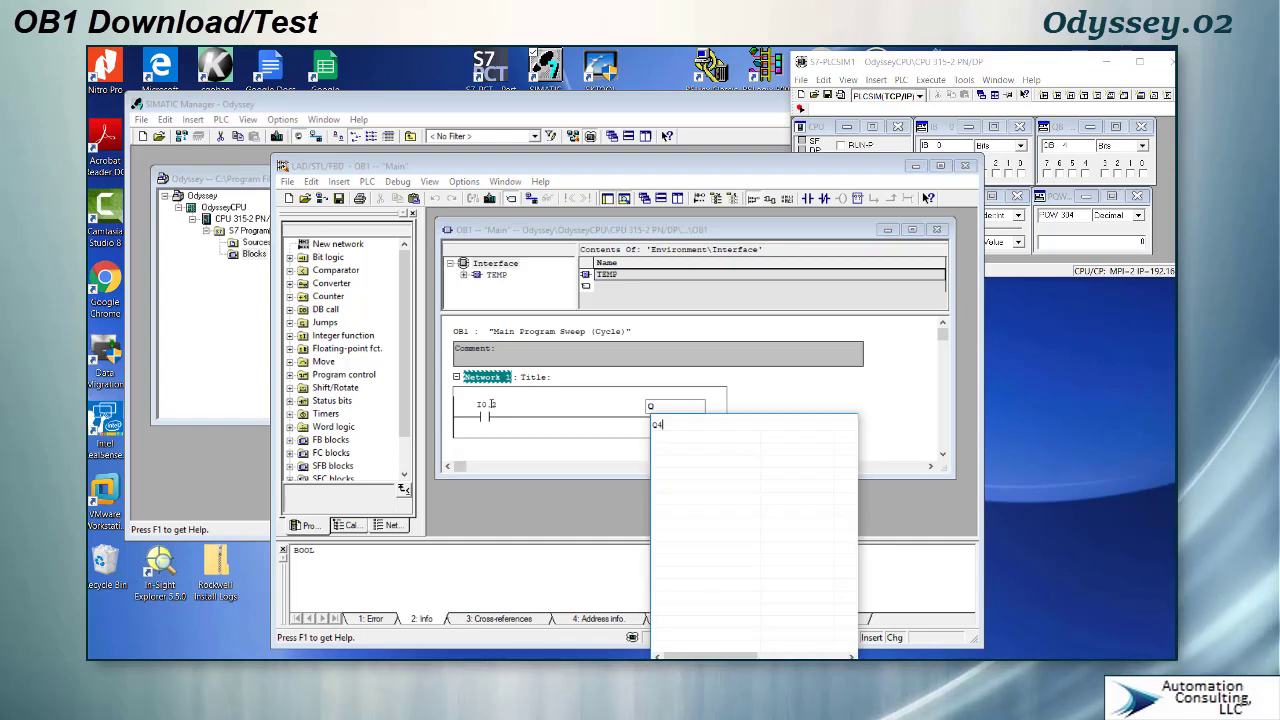
text(Q4.3)
key(Return)
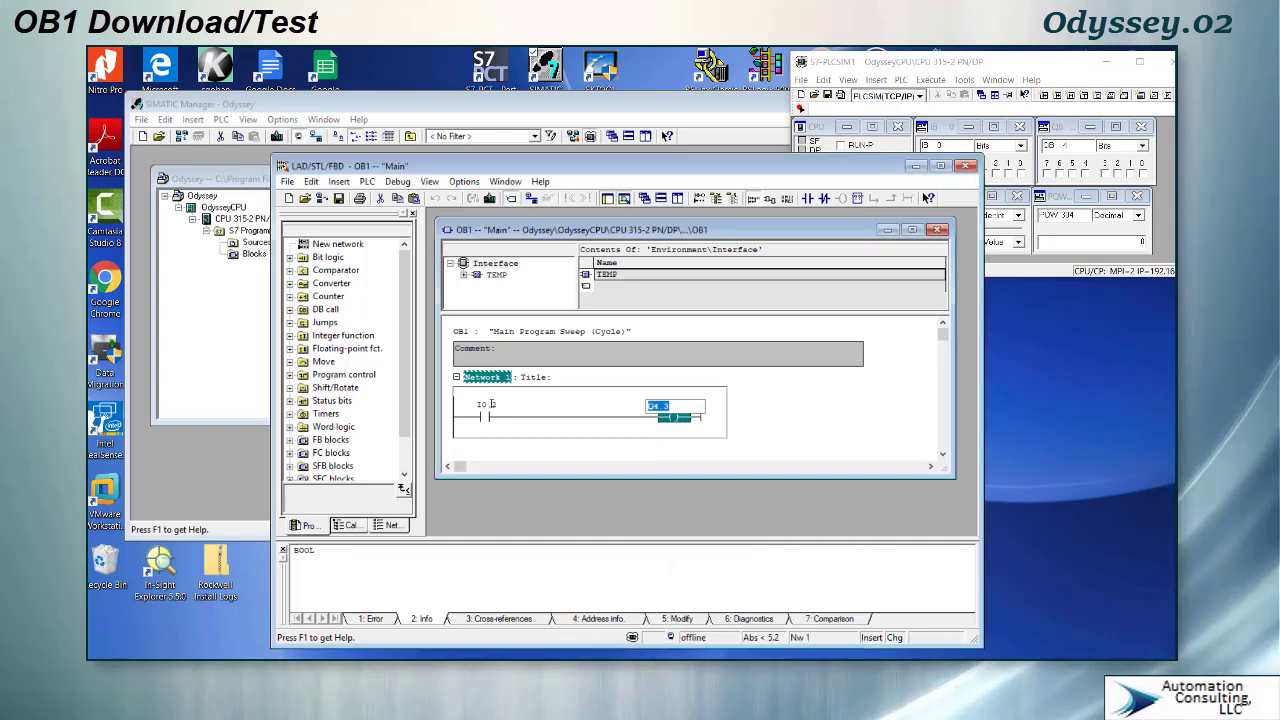
click(507, 456)
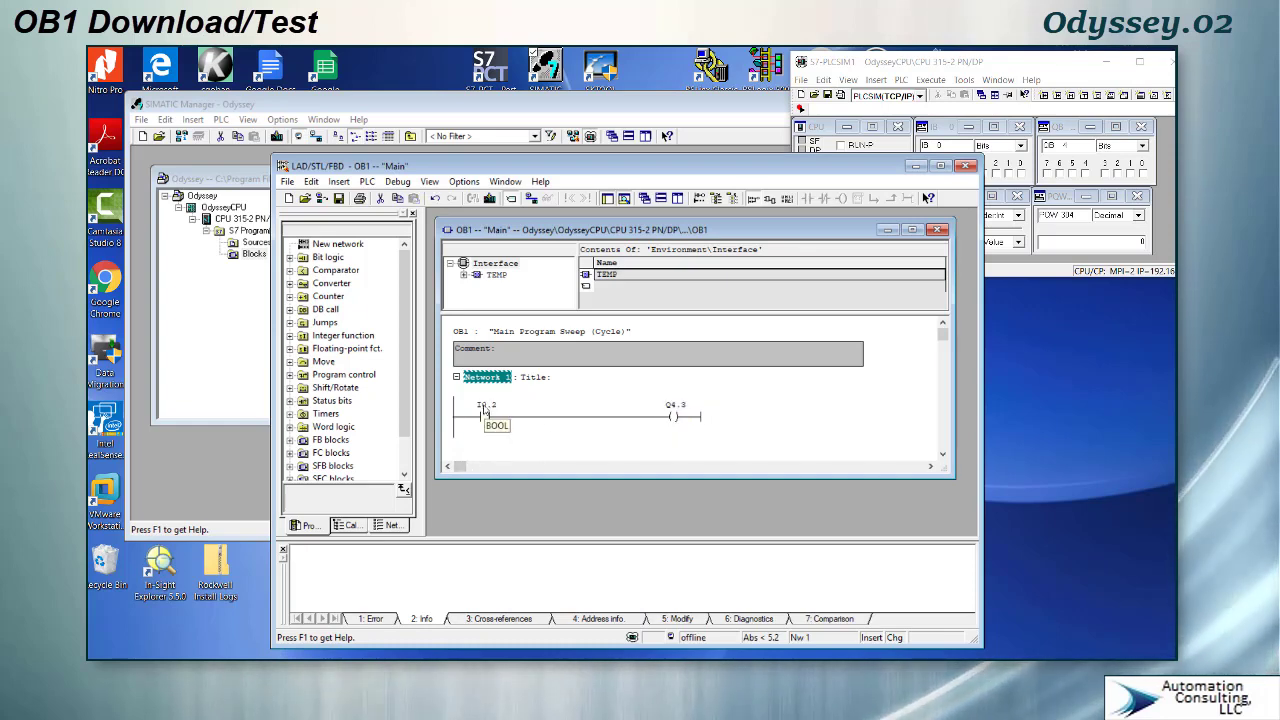
click(339, 199)
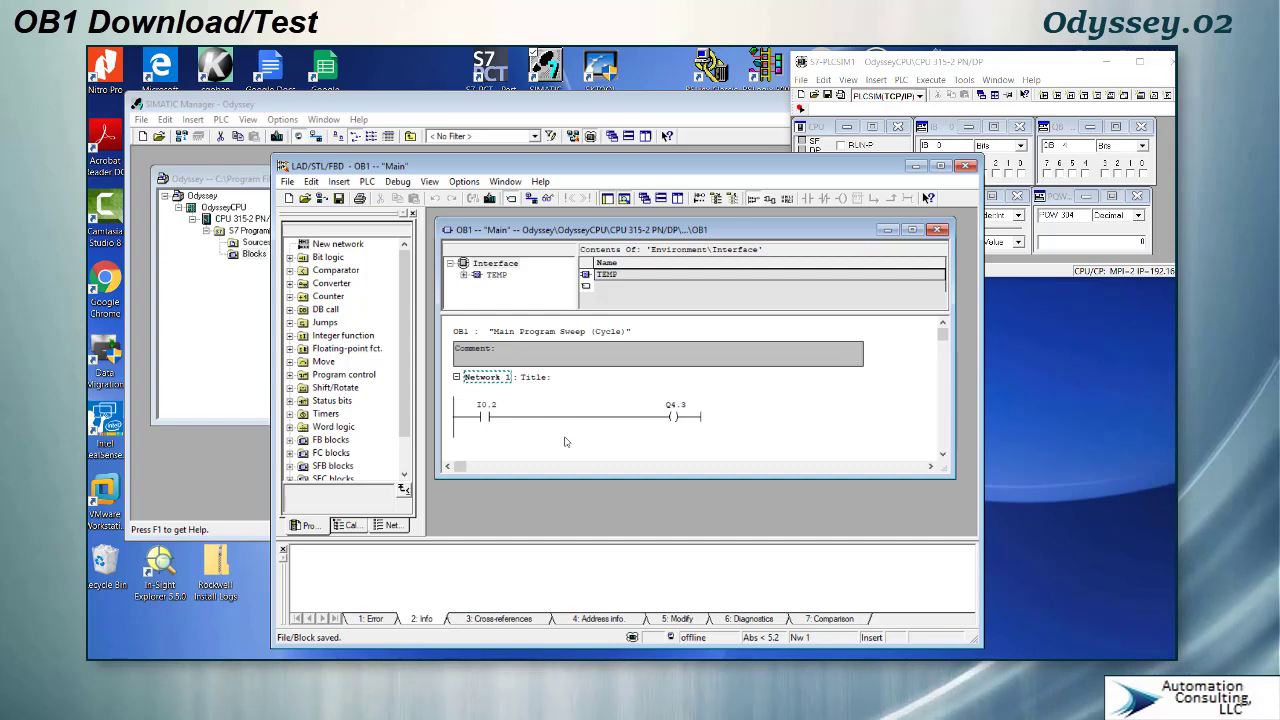
- Download OB1 to the simulated PLC and set the PLCSIM CPU mode switch to RUN-P
click(490, 199)
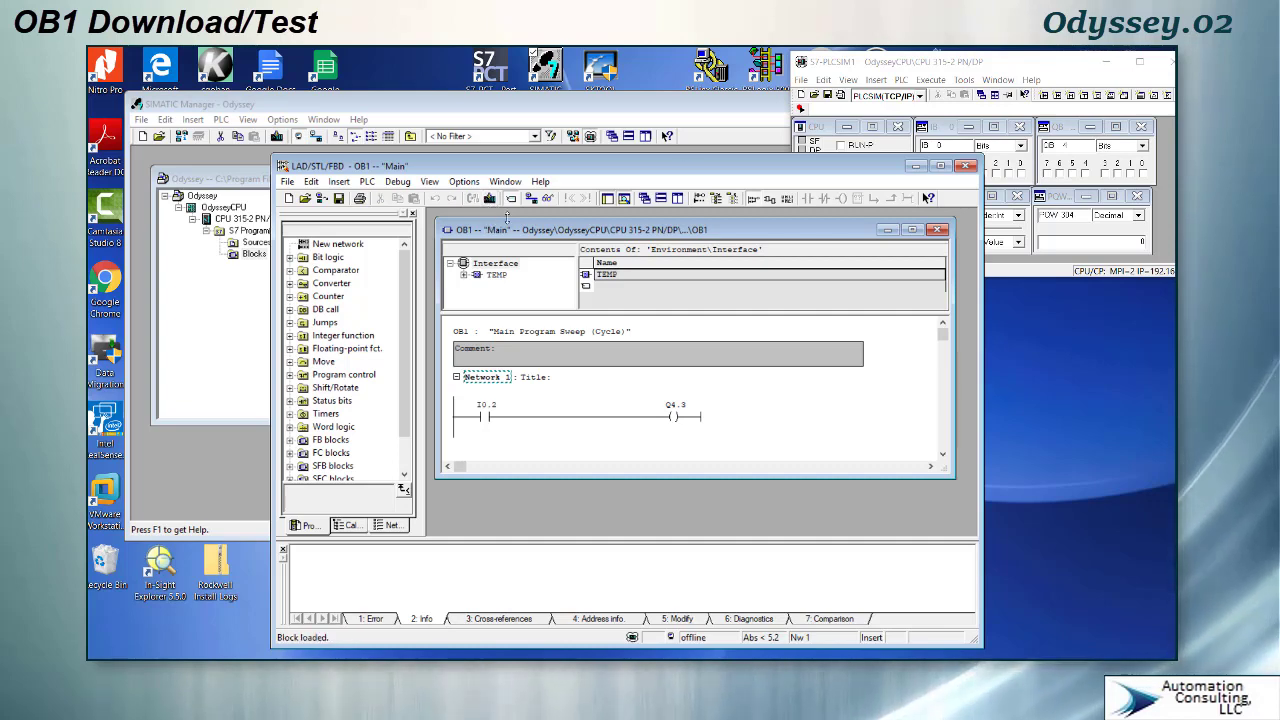
click(912, 62)
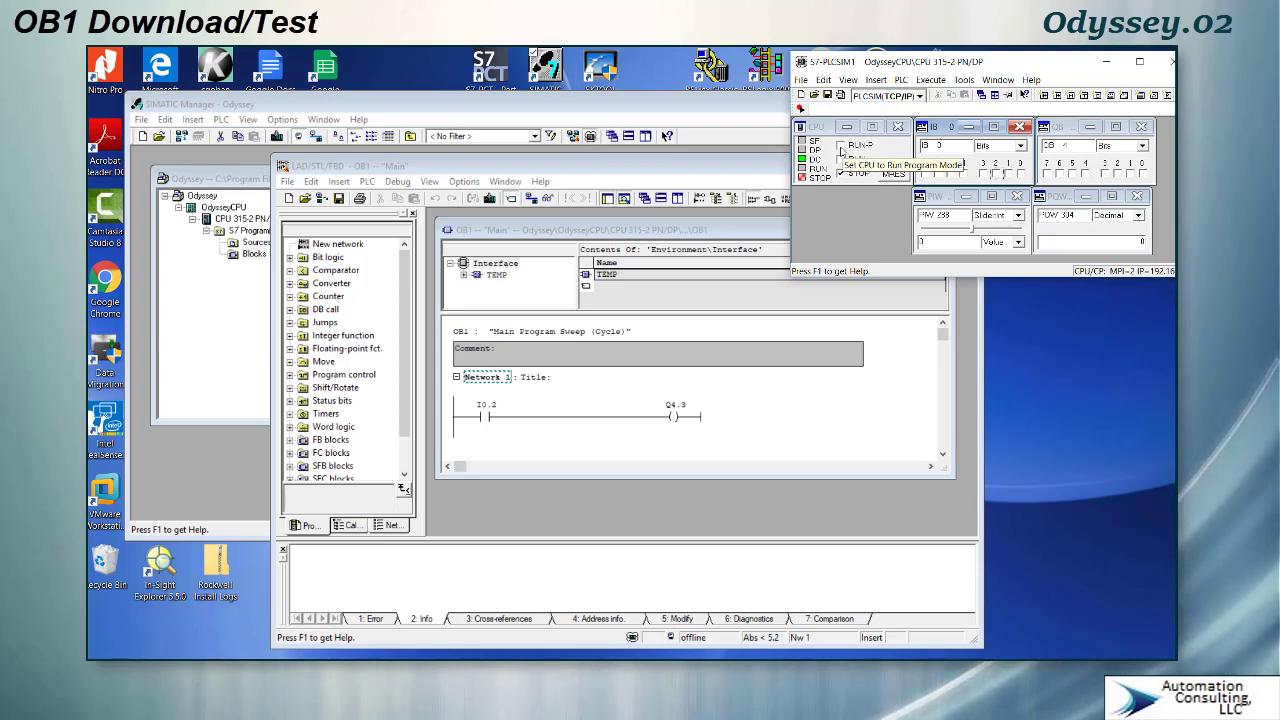
click(841, 150)
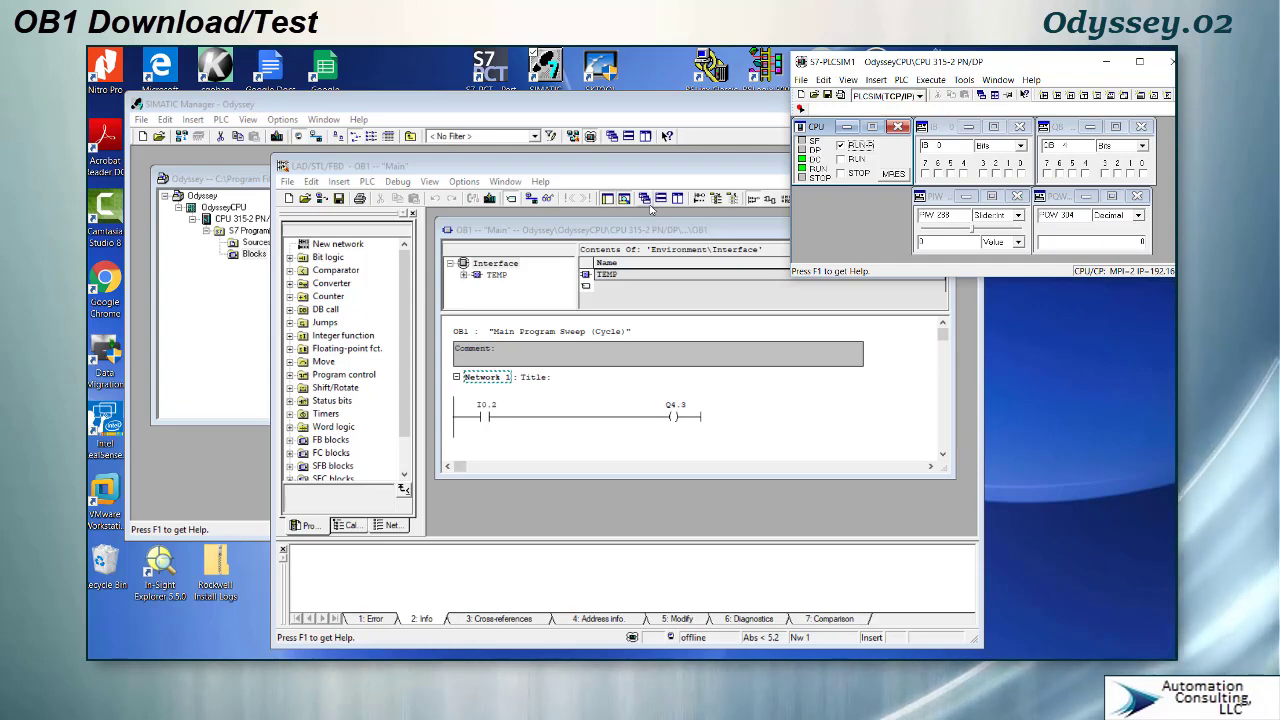
click(444, 205)
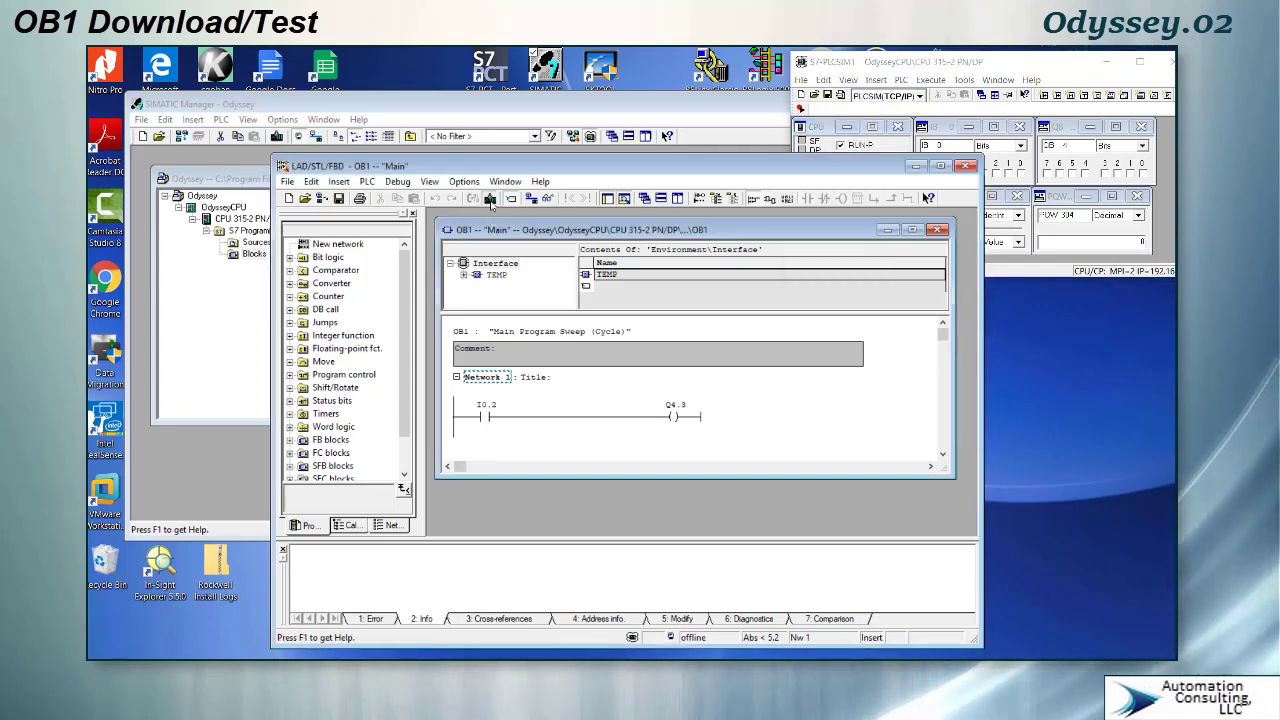
- Download OB1 again, confirming that the existing OB1 block is overwritten
click(490, 199)
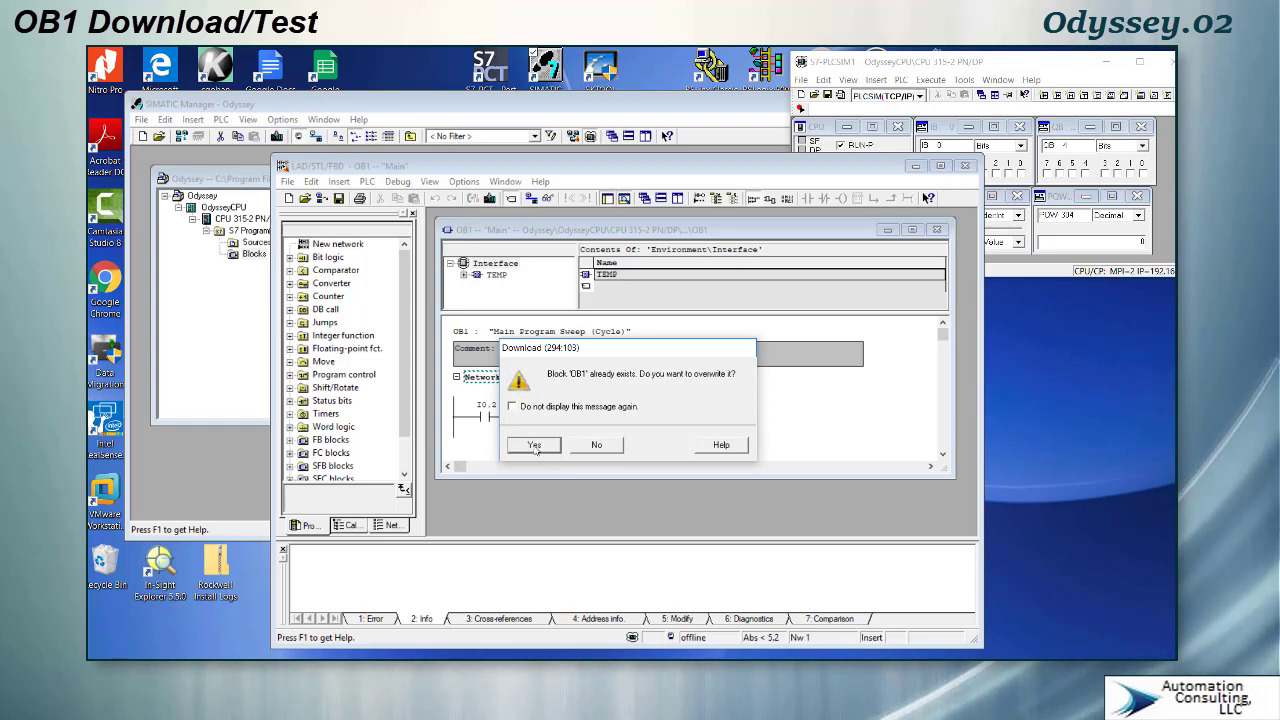
click(534, 445)
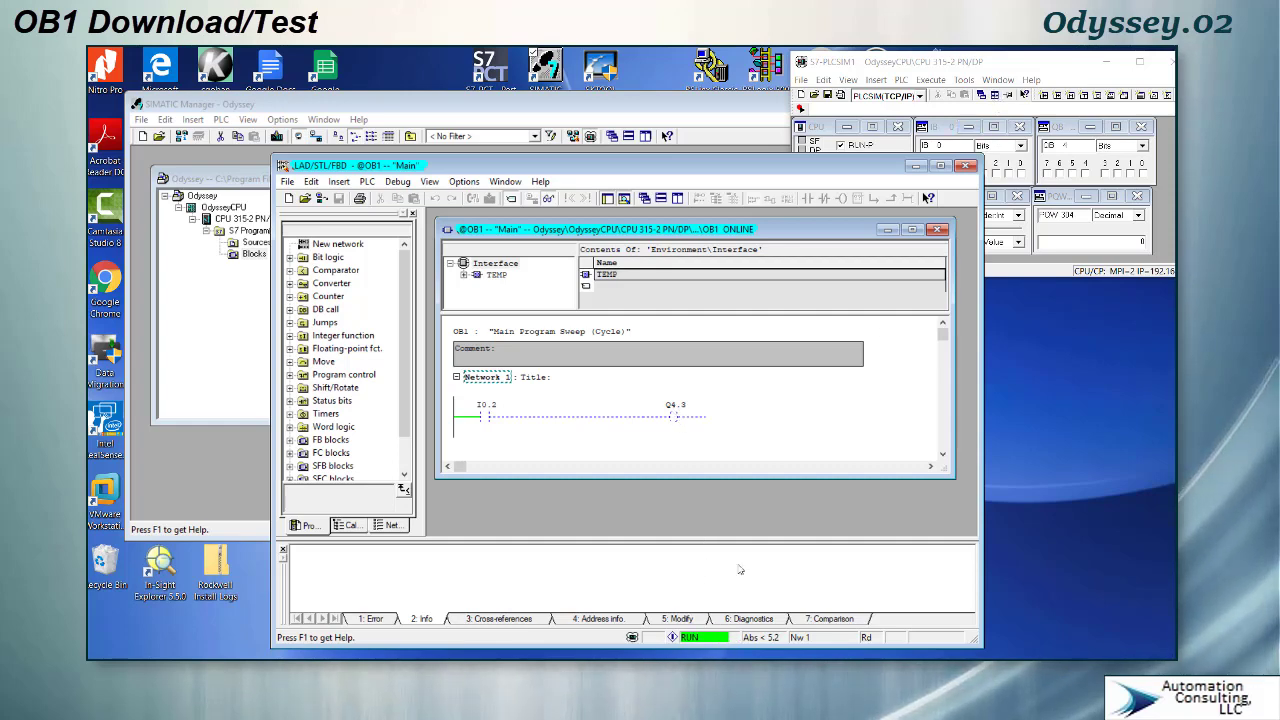
- Toggle input I0.2 on, off and on again in PLCSIM's IB 0 panel to test coil Q4.3
click(1032, 68)
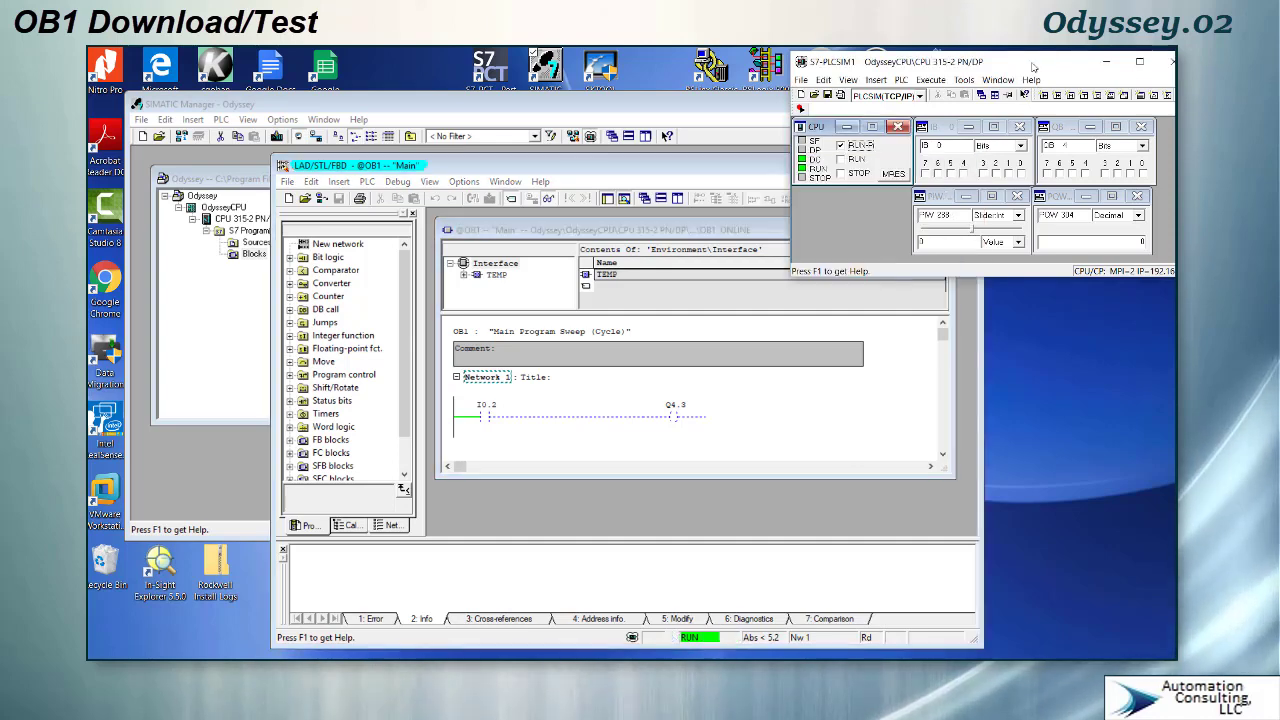
click(995, 174)
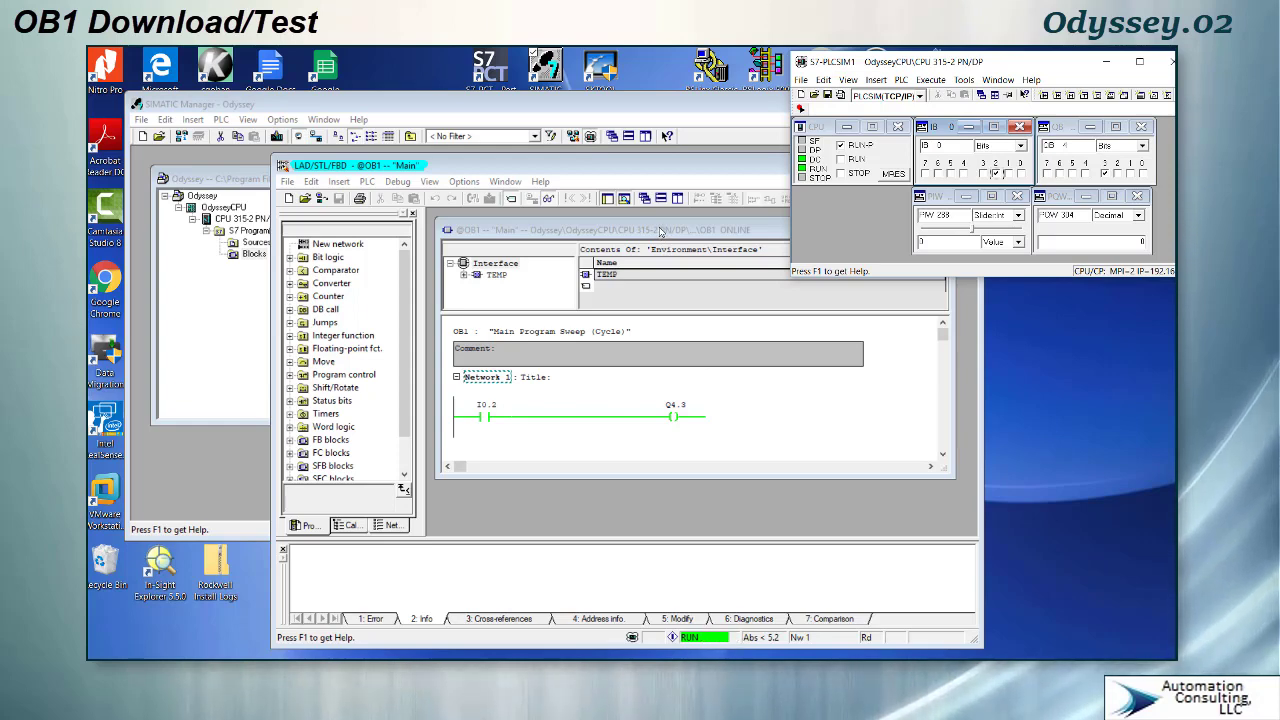
click(996, 175)
click(995, 174)
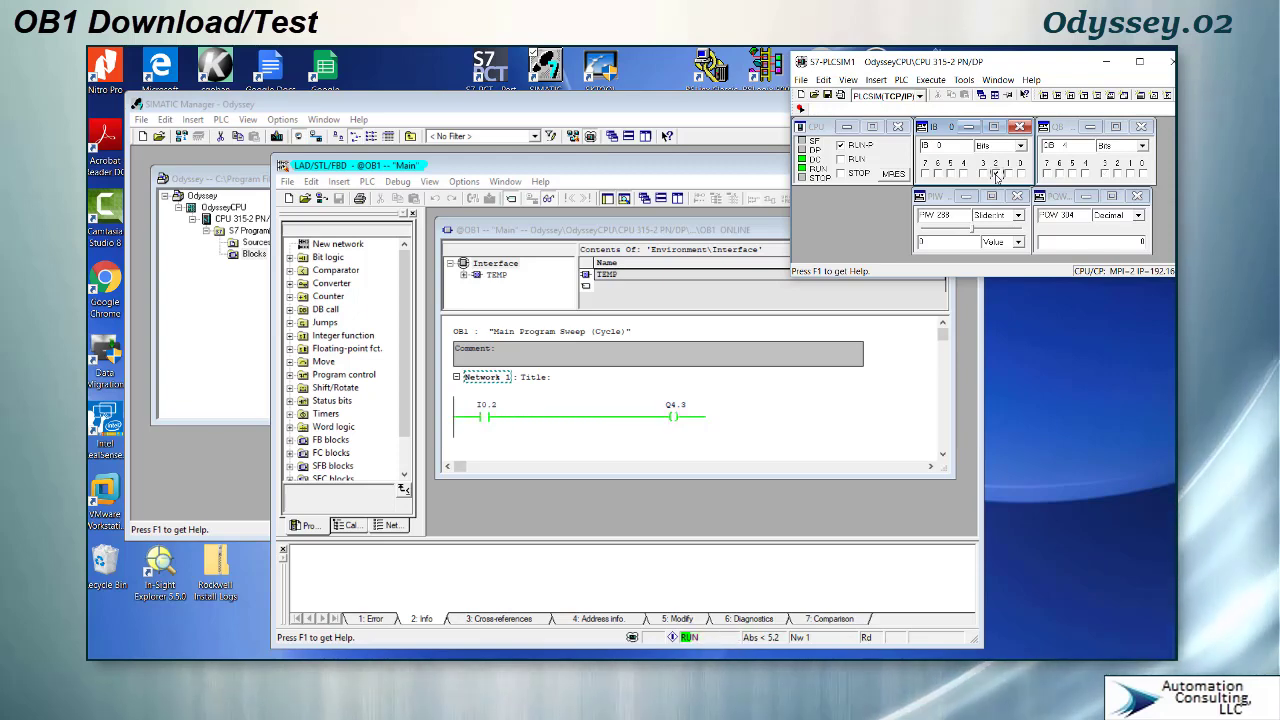